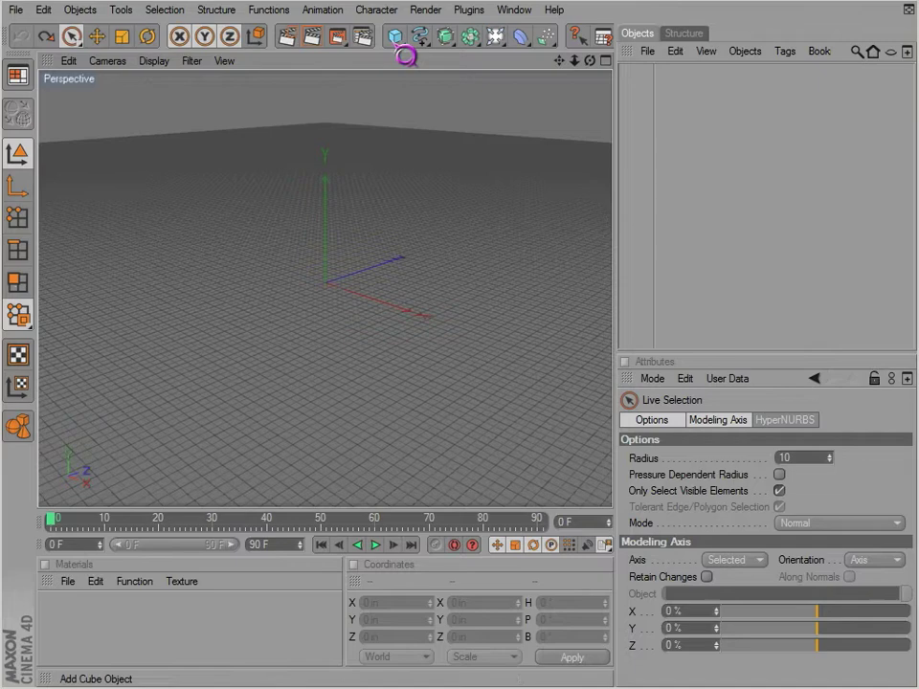
# Add a cube and set its X, Y and Z segments to 4
pyautogui.moveTo(395, 41); pyautogui.dragTo(419, 57)
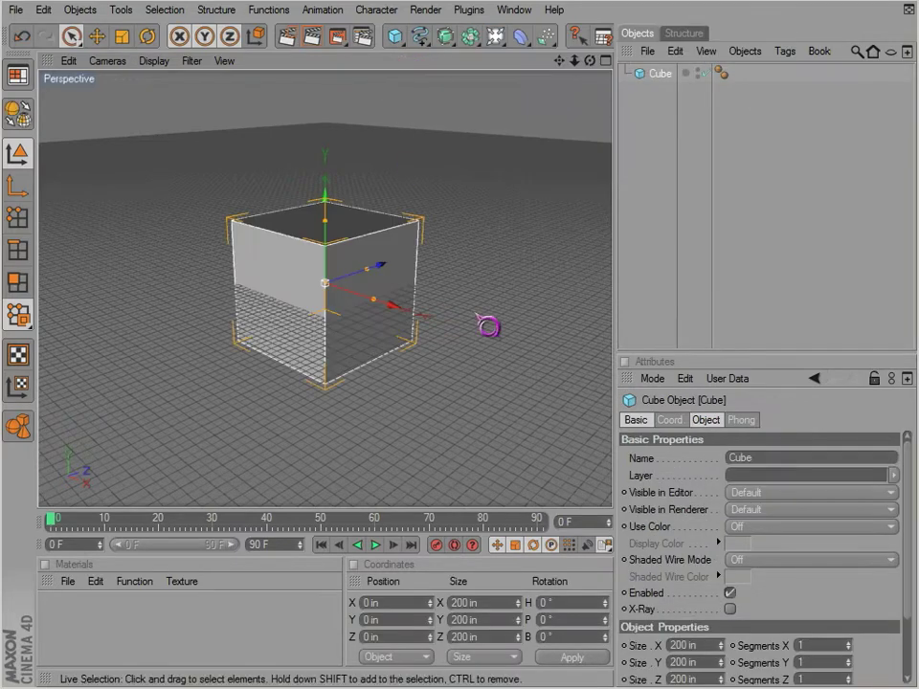
pyautogui.doubleClick(824, 646)
pyautogui.write('5')
pyautogui.press('Return')
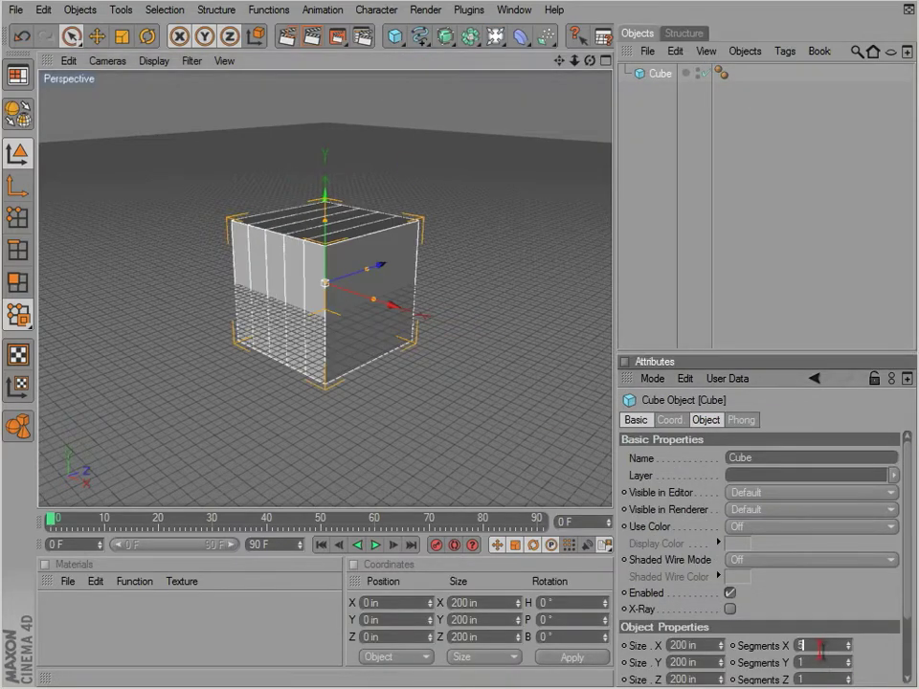
pyautogui.scroll(-1, 821, 649)
pyautogui.click(818, 662)
pyautogui.scroll(3, 817, 663)
pyautogui.click(808, 679)
pyautogui.scroll(3, 808, 678)
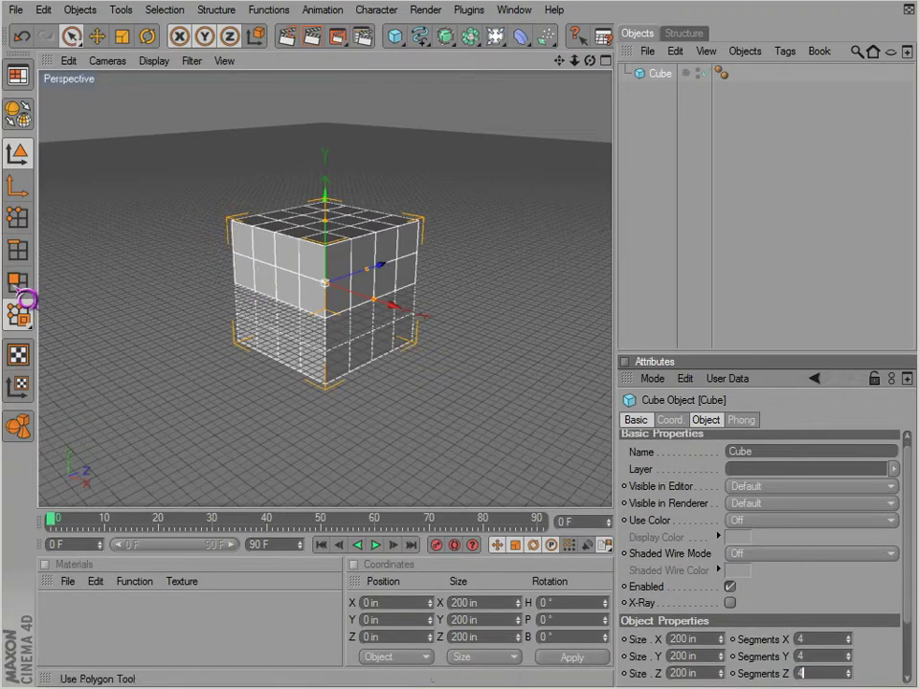
# Make the cube editable and select the four central polygons of its front face in polygon mode
pyautogui.click(17, 282)
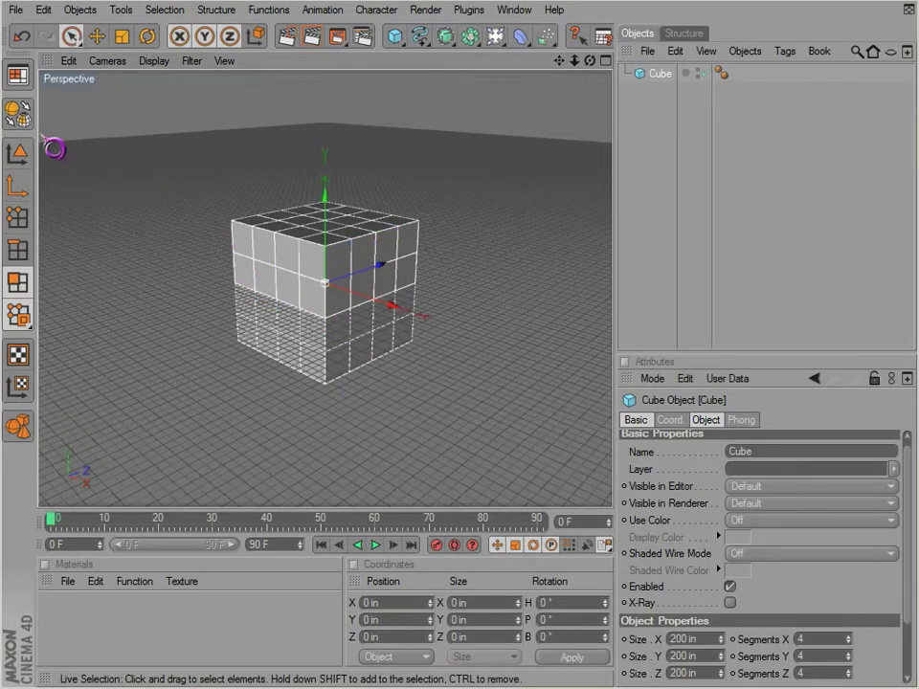
pyautogui.click(19, 113)
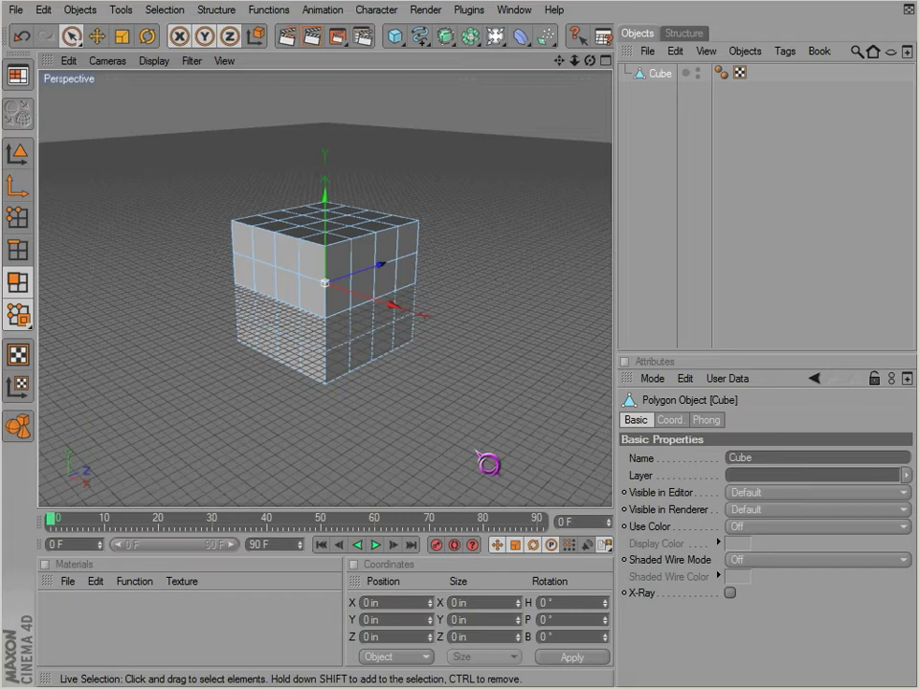
pyautogui.moveTo(260, 271); pyautogui.dragTo(279, 284)
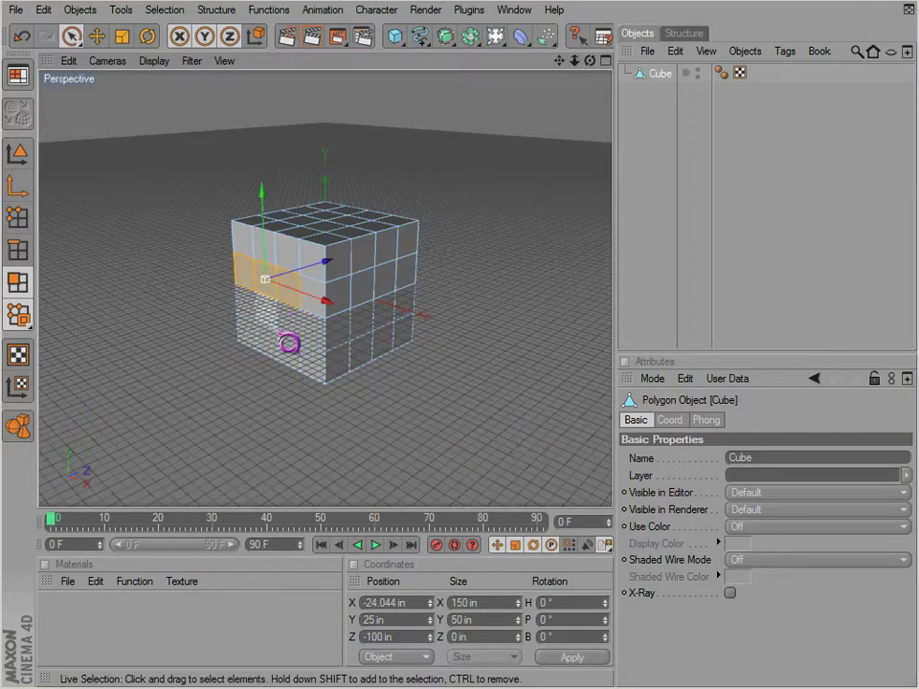
pyautogui.click(284, 313)
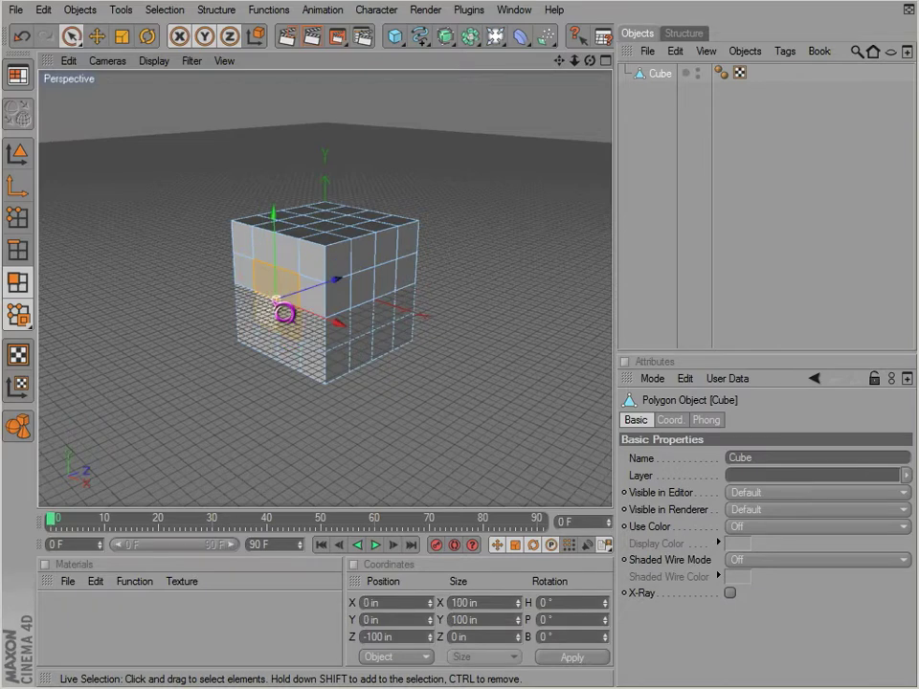
# Move the selected polygons outward along Z to about -158 in, rotate them and scale them down to about 64 in
pyautogui.moveTo(335, 295); pyautogui.dragTo(515, 424)
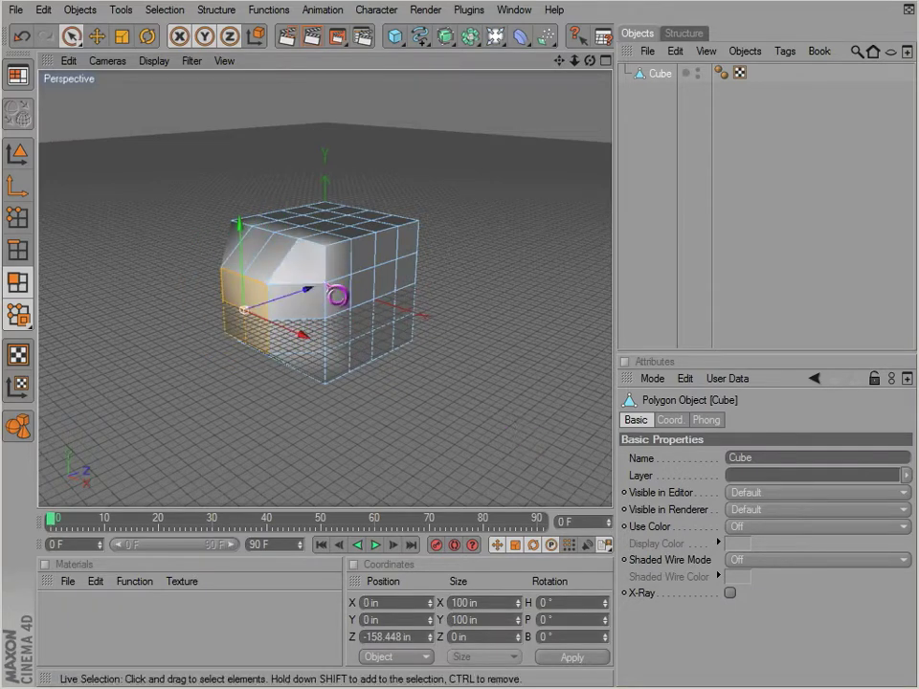
pyautogui.press('r')
pyautogui.moveTo(310, 288); pyautogui.dragTo(530, 433)
pyautogui.press('t')
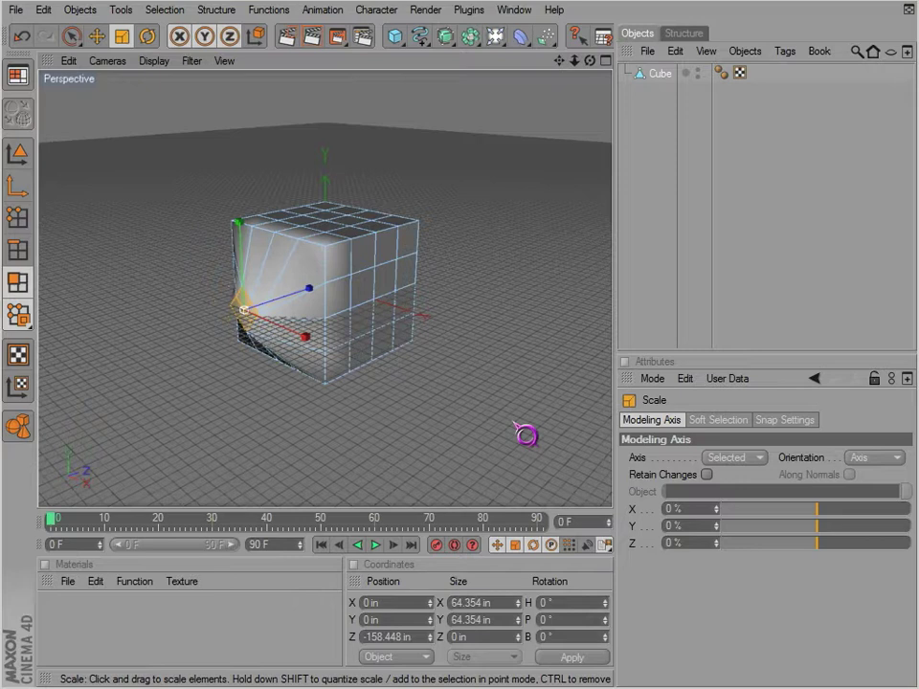
# Scale the selected front polygons up to about 90 in and try rotating them again
pyautogui.click(147, 36)
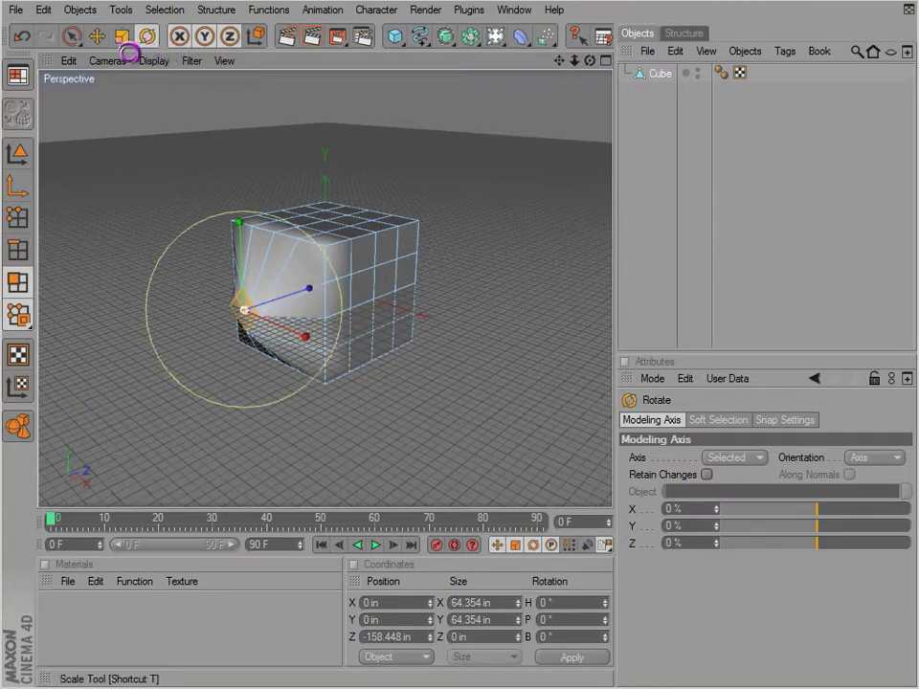
pyautogui.click(124, 36)
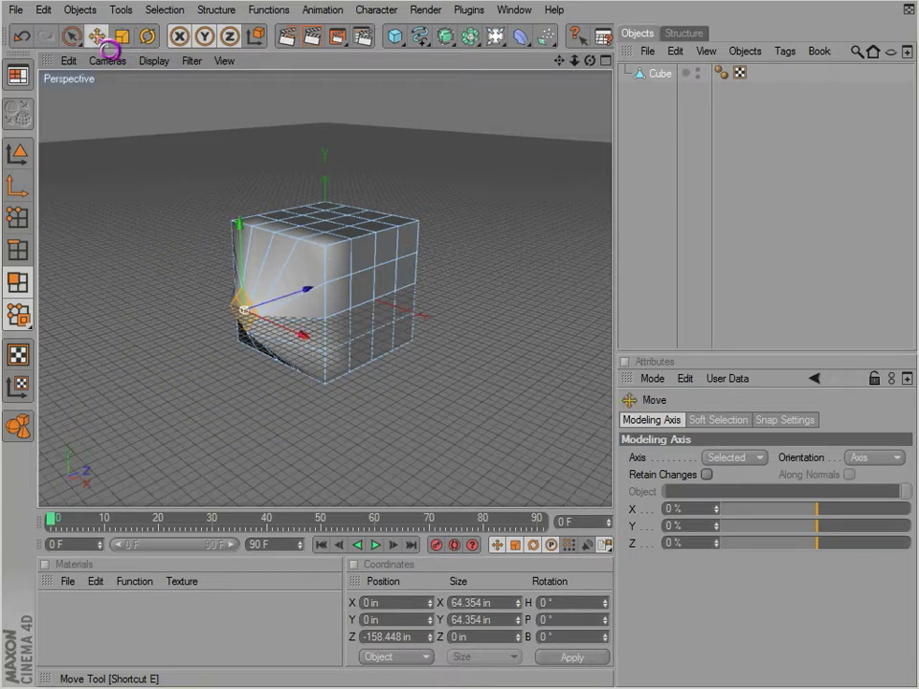
pyautogui.press('t')
pyautogui.moveTo(320, 298); pyautogui.dragTo(526, 436)
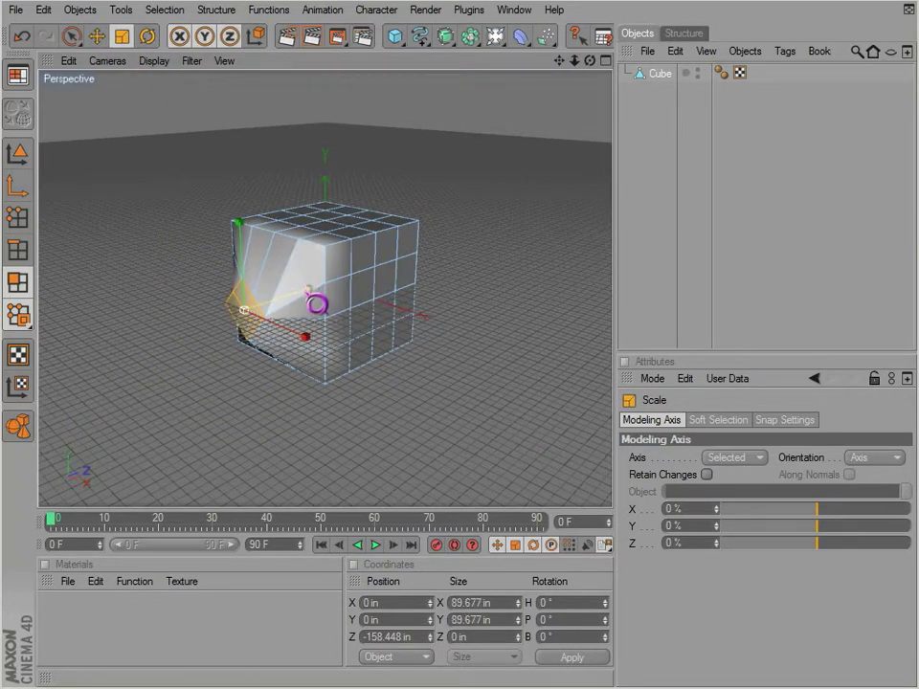
pyautogui.press('r')
pyautogui.moveTo(318, 304); pyautogui.dragTo(527, 435)
# Undo the moving, rotating and scaling of the front polygons
pyautogui.hotkey('ctrl', 'z')
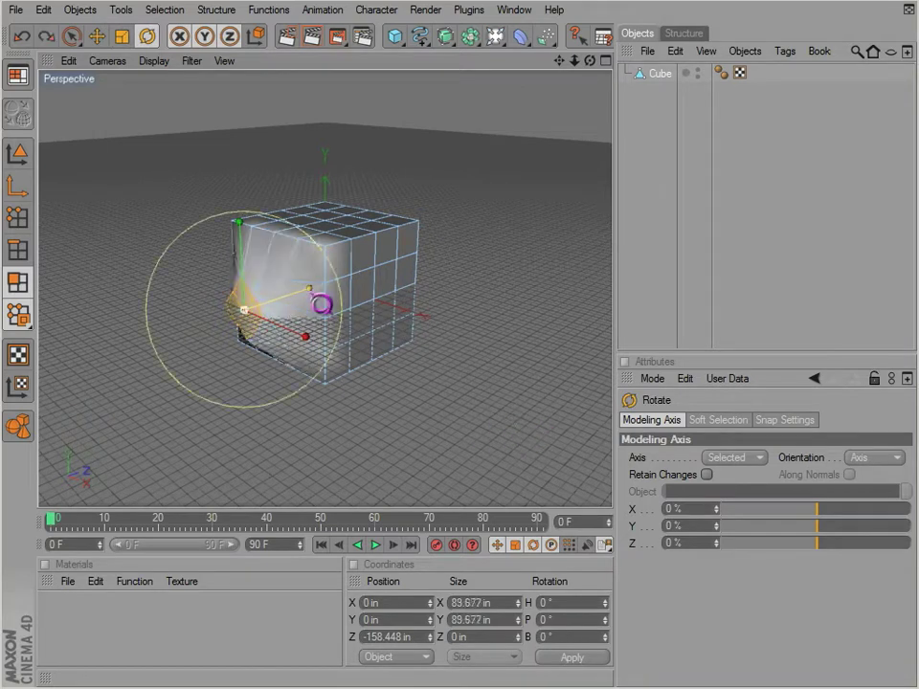
pyautogui.hotkey('ctrl', 'z')
pyautogui.hotkey('ctrl', 'z')
pyautogui.hotkey('ctrl', 'z')
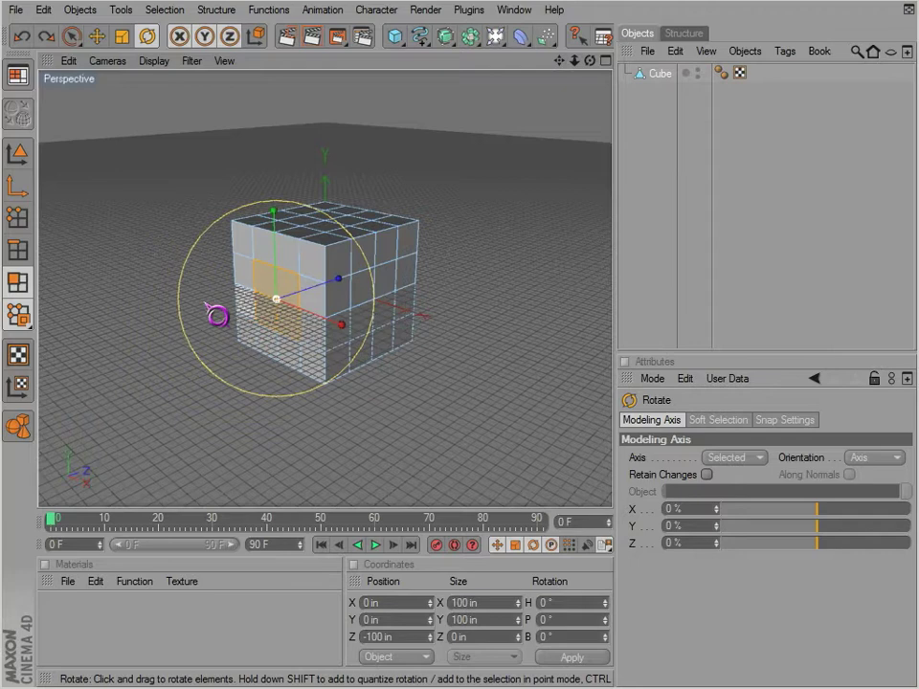
# Clear the polygon selection and use Live Selection to select the two middle rows of the cube's front face
pyautogui.press('9')
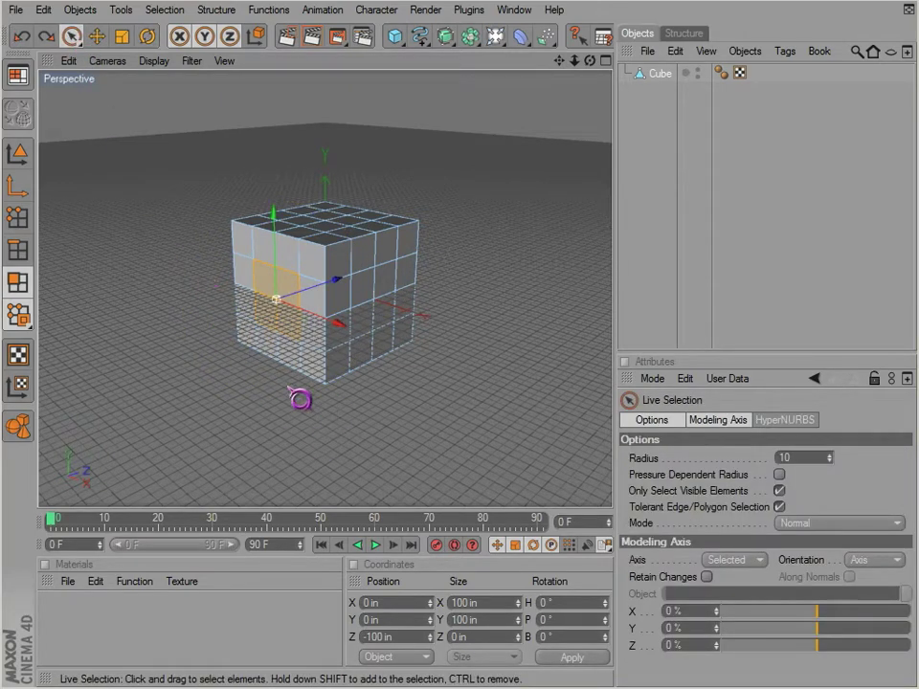
pyautogui.press('r')
pyautogui.click(72, 36)
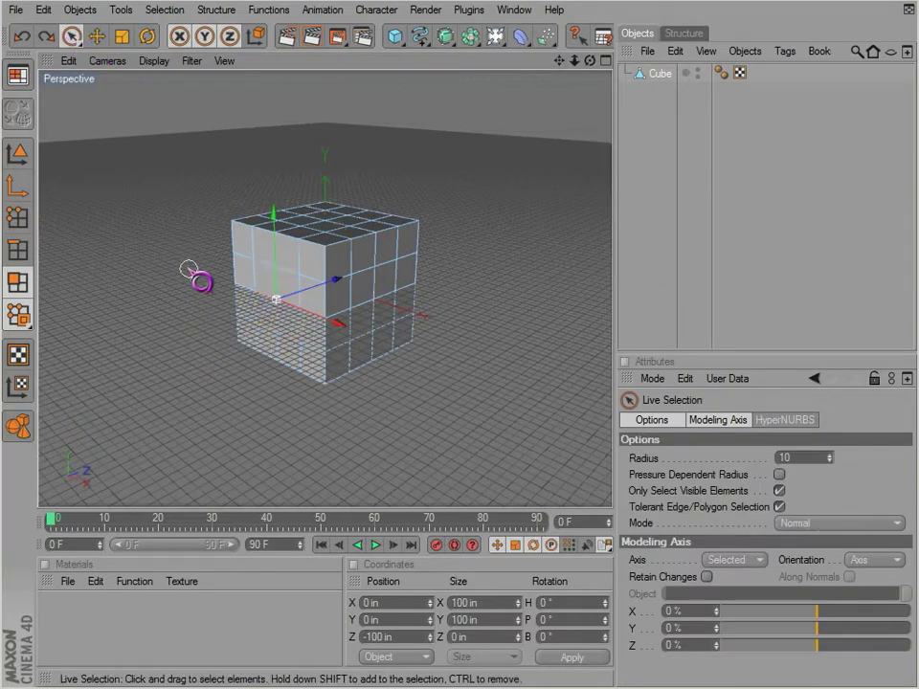
pyautogui.press('r')
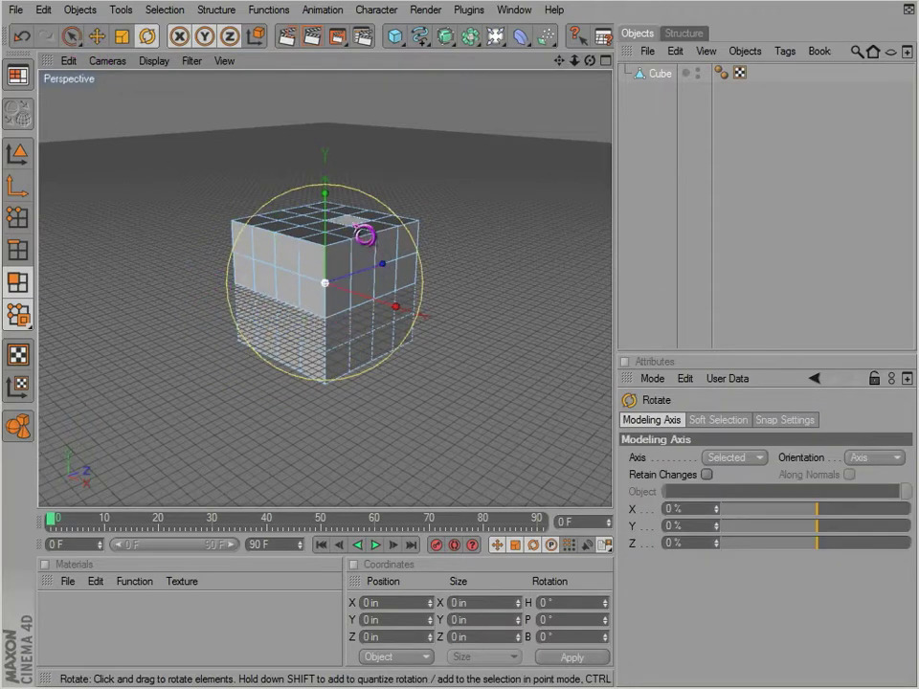
pyautogui.press('space')
pyautogui.moveTo(246, 275); pyautogui.dragTo(314, 319)
# Cut a slanted line across the front face with the Knife in Line mode and return to Live Selection
pyautogui.rightClick(301, 299)
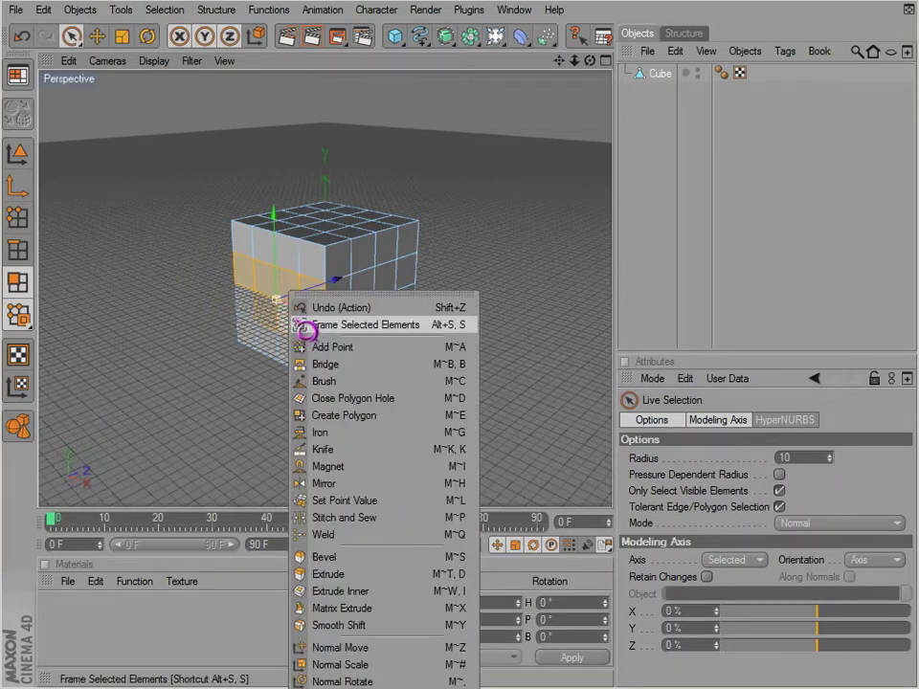
pyautogui.click(322, 448)
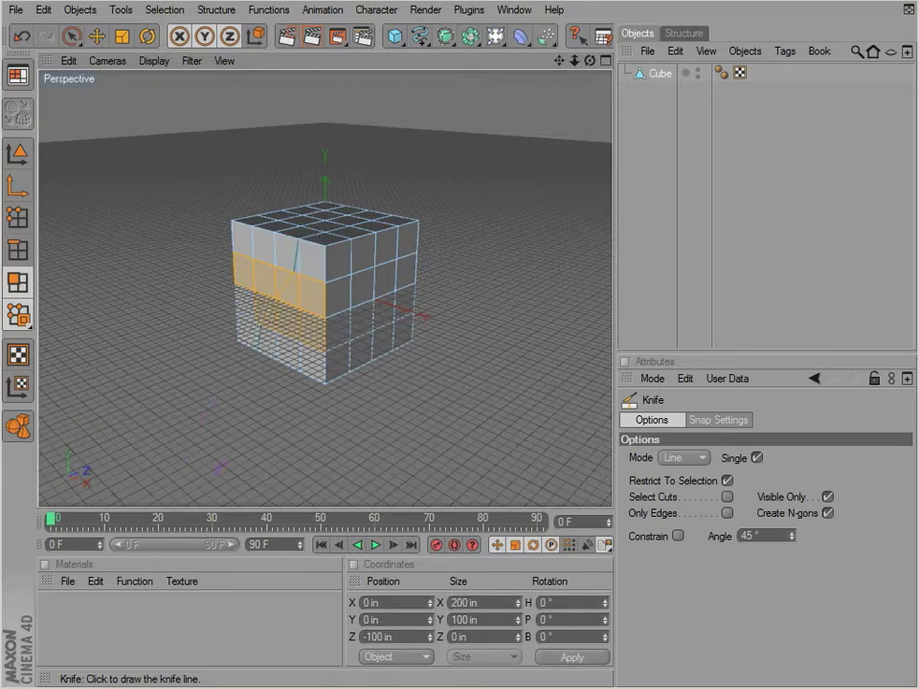
pyautogui.press('space')
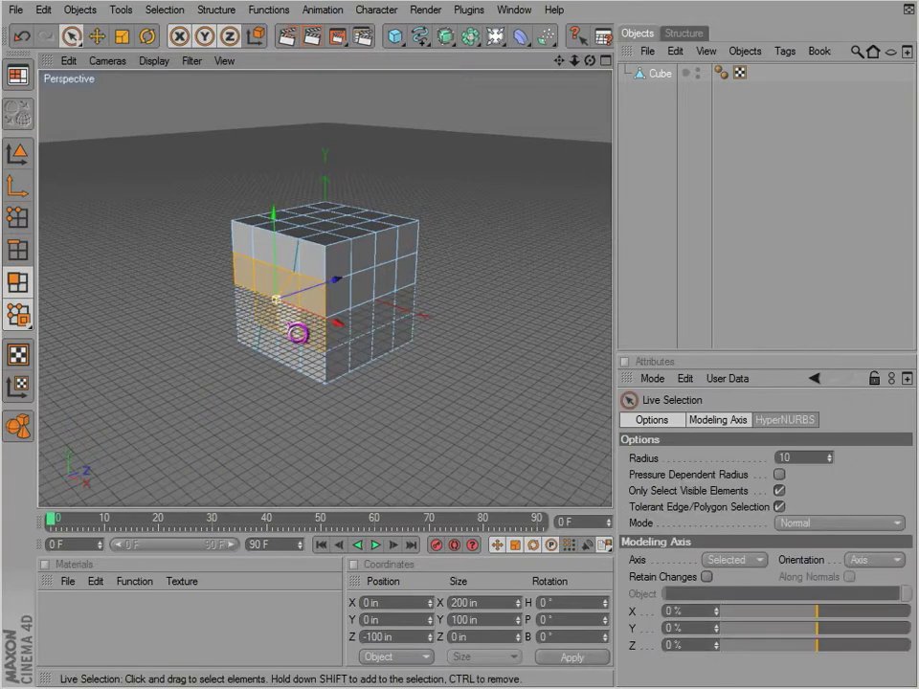
# Select the four central polygons of the adjacent side face and cut diagonally across them with the Knife
pyautogui.moveTo(314, 296)
pyautogui.mouseDown()
pyautogui.moveTo(514, 424)
pyautogui.moveTo(313, 295)
pyautogui.mouseUp()
pyautogui.click(381, 312)
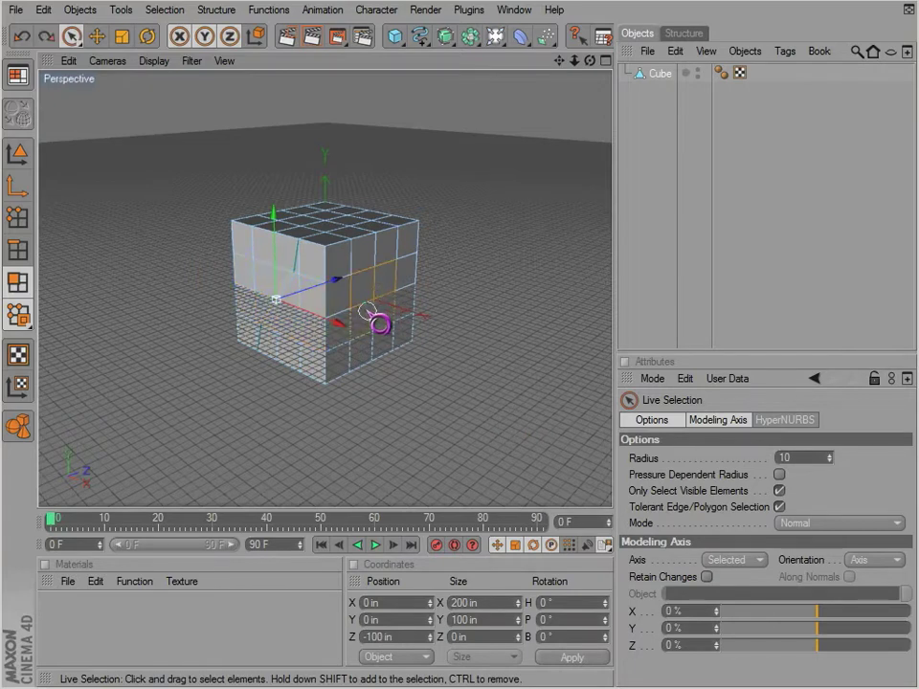
pyautogui.press('space')
pyautogui.moveTo(341, 345); pyautogui.dragTo(413, 252)
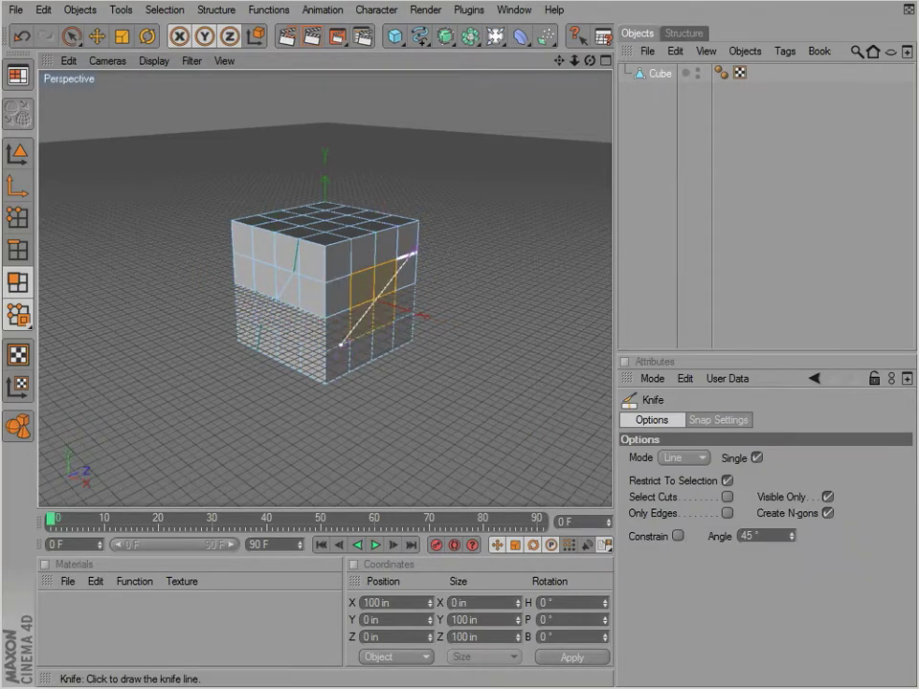
pyautogui.press('space')
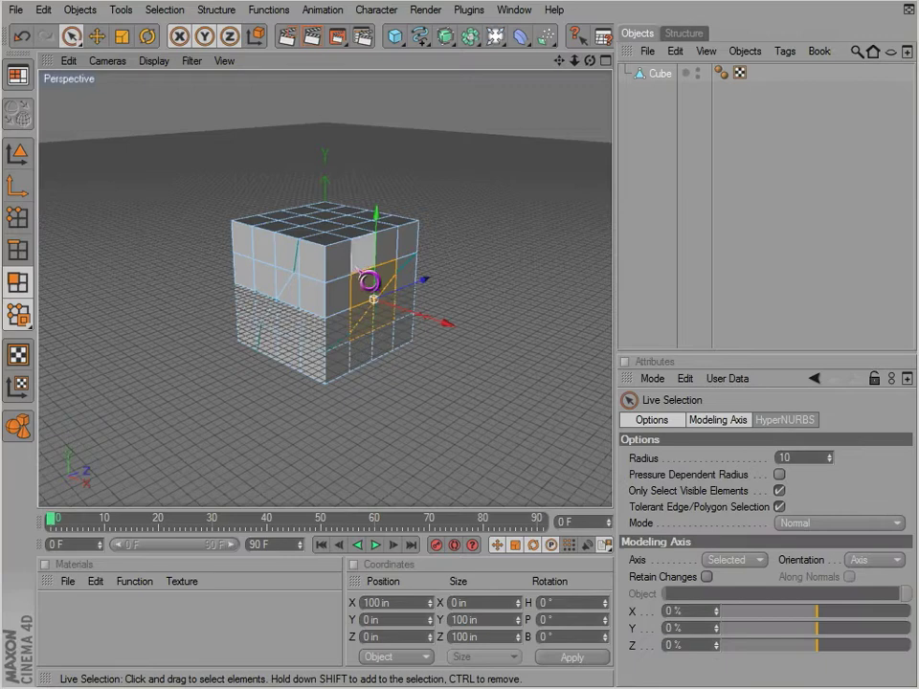
# Select the polygons around the upper front corner, undo back past both knife cuts and clear the selection
pyautogui.click(326, 256)
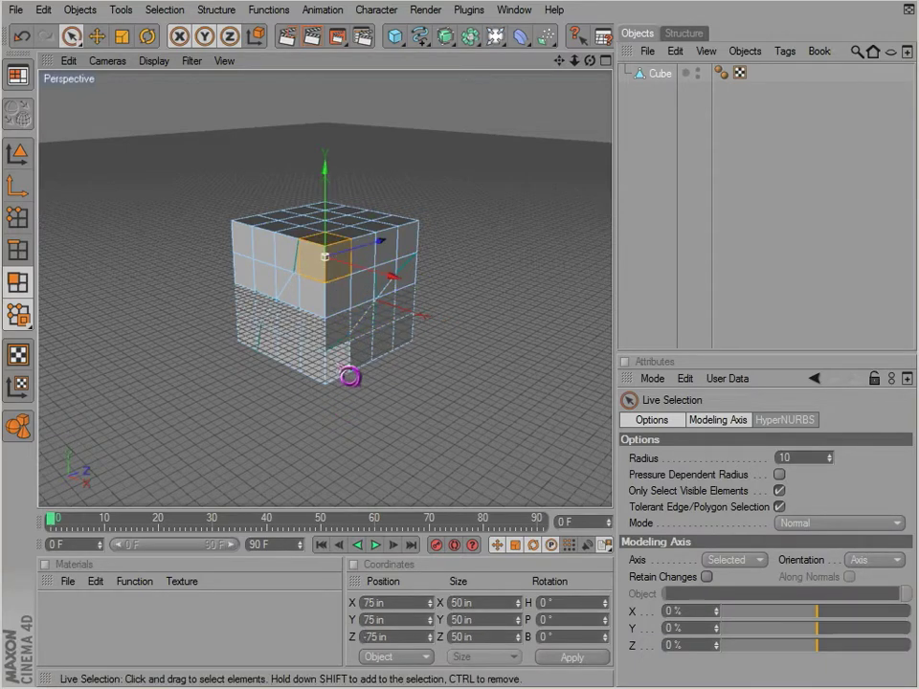
pyautogui.hotkey('ctrl', 'z')
pyautogui.hotkey('ctrl', 'z')
pyautogui.hotkey('ctrl', 'z')
pyautogui.hotkey('ctrl', 'z')
pyautogui.hotkey('ctrl', 'z')
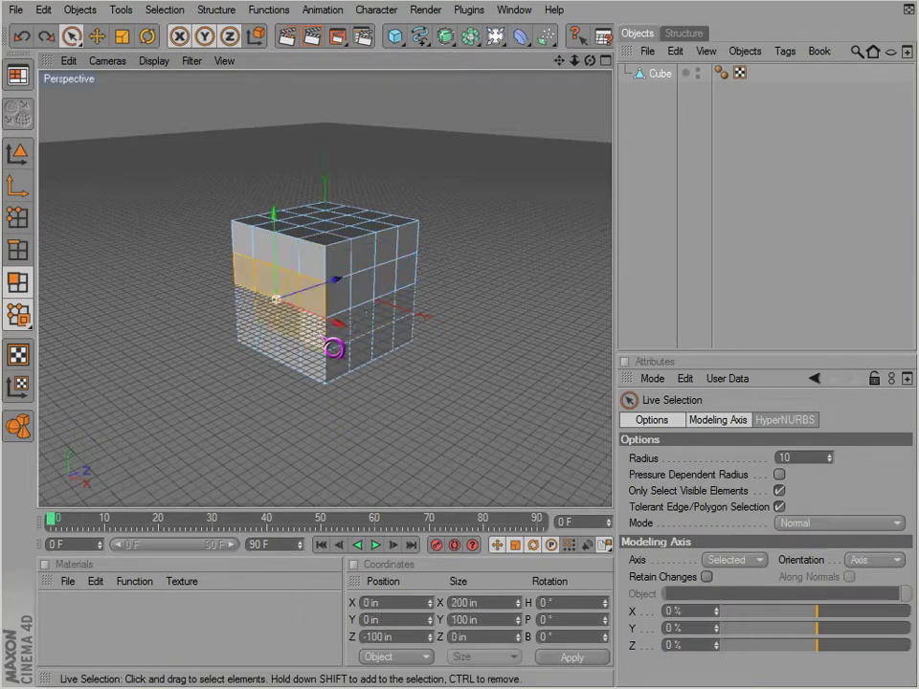
pyautogui.click(208, 333)
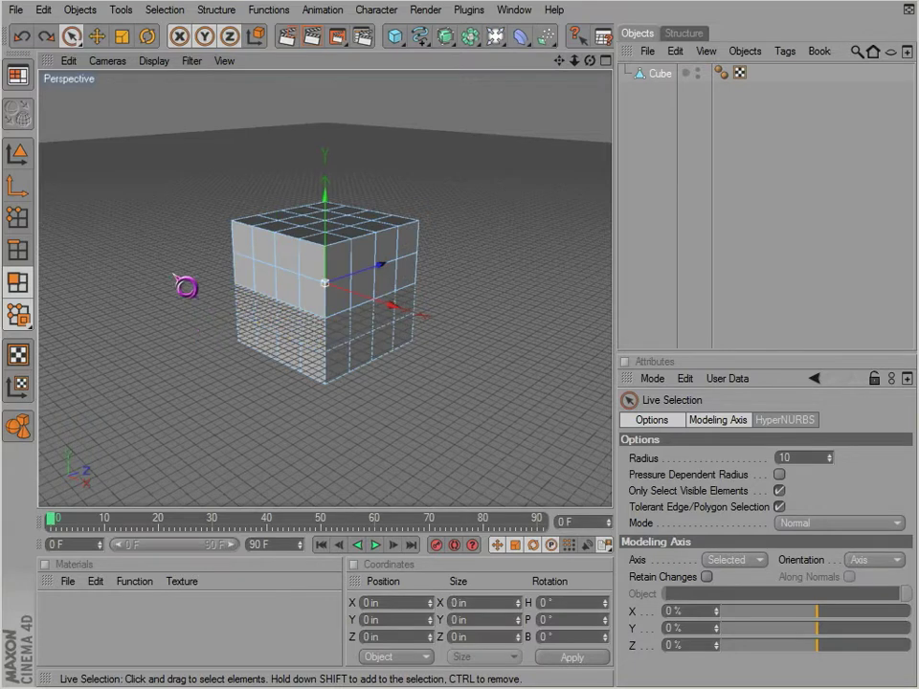
# Try moving and rotating an edge on the cube's front vertical corner in edge mode, and undo both changes
pyautogui.click(17, 249)
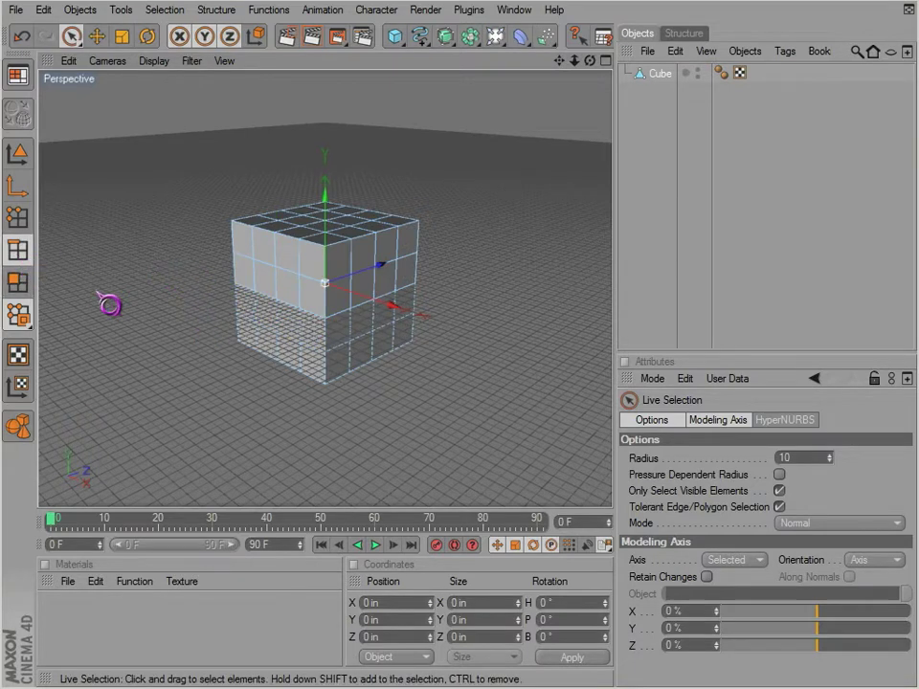
pyautogui.click(327, 304)
pyautogui.moveTo(360, 305); pyautogui.dragTo(515, 424)
pyautogui.press('r')
pyautogui.moveTo(269, 313); pyautogui.dragTo(546, 436)
pyautogui.hotkey('ctrl', 'z')
pyautogui.hotkey('ctrl', 'z')
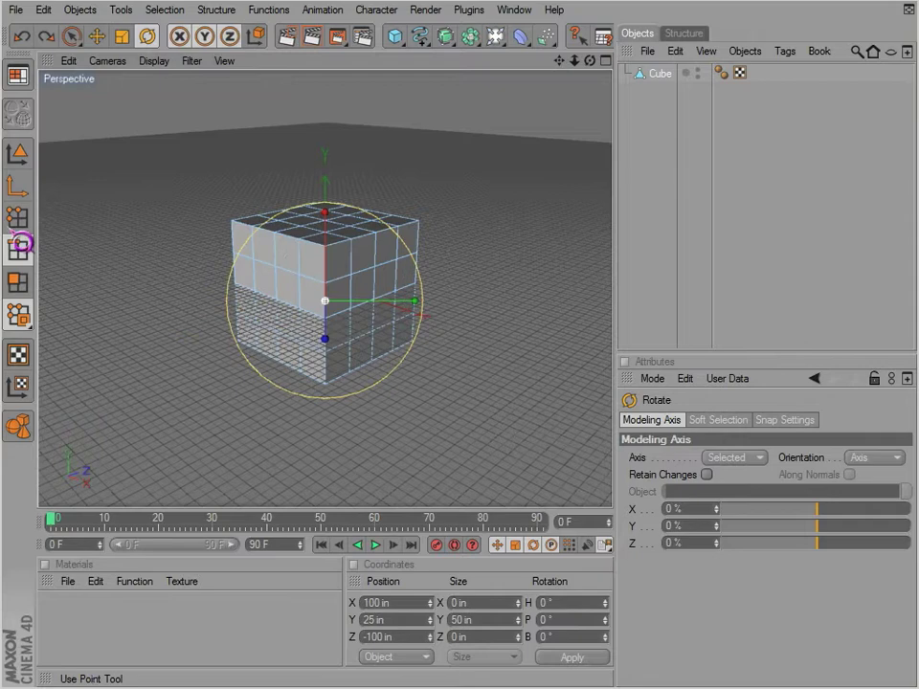
# In point mode, pull points of the front face outward along Z and place two of them at about -131 in
pyautogui.click(19, 222)
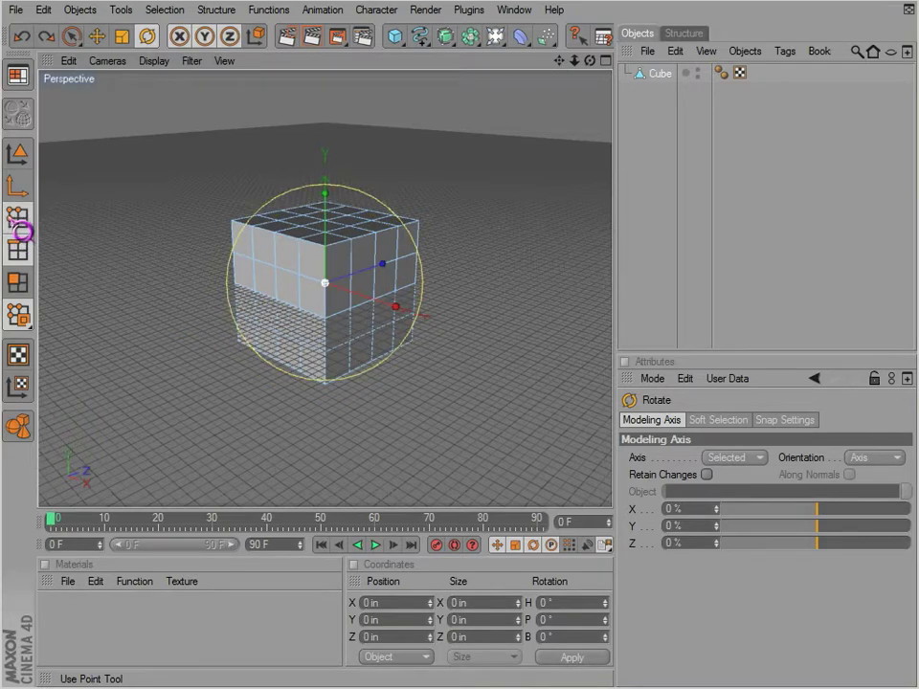
pyautogui.moveTo(305, 325); pyautogui.dragTo(316, 326)
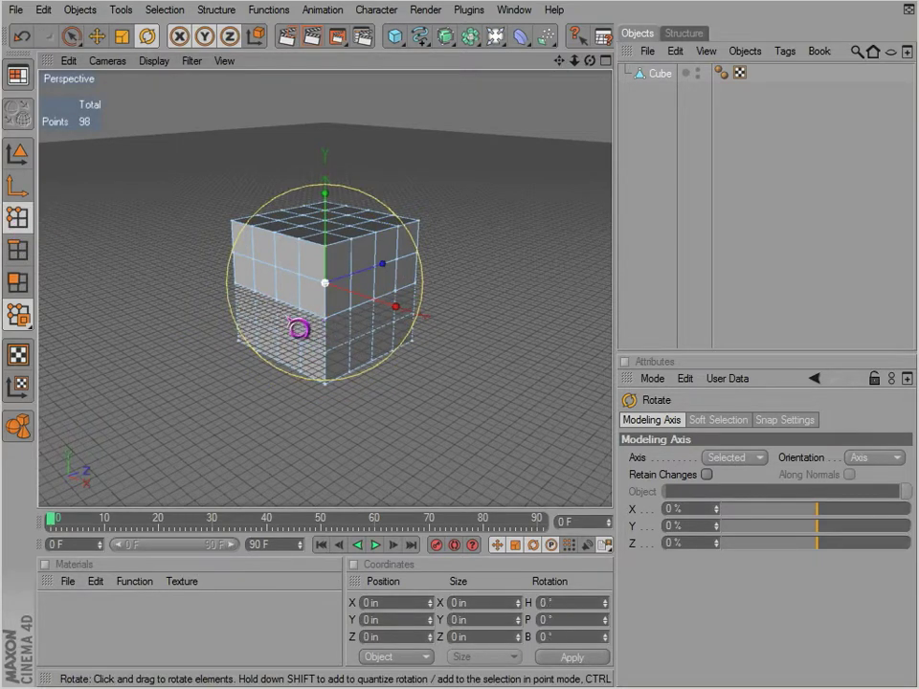
pyautogui.press('space')
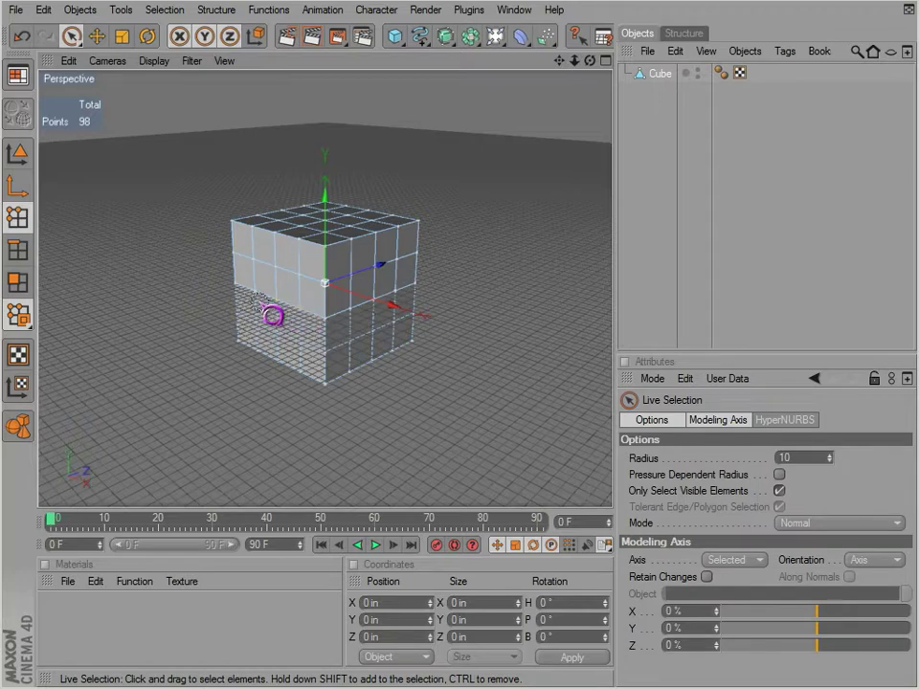
pyautogui.click(272, 314)
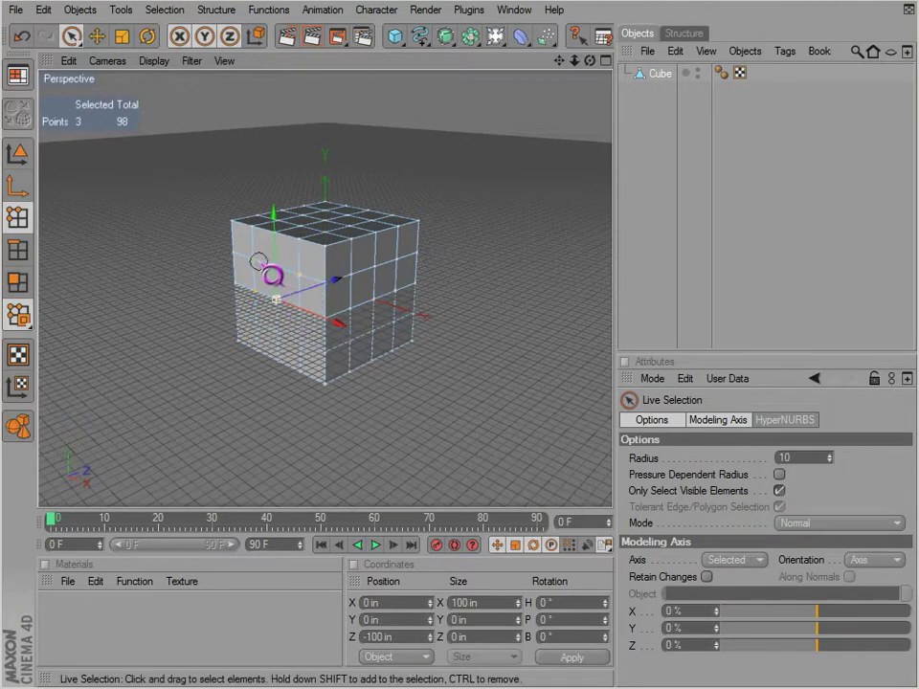
pyautogui.moveTo(306, 277)
pyautogui.mouseDown()
pyautogui.moveTo(286, 283)
pyautogui.moveTo(276, 312)
pyautogui.mouseUp()
pyautogui.click(271, 280)
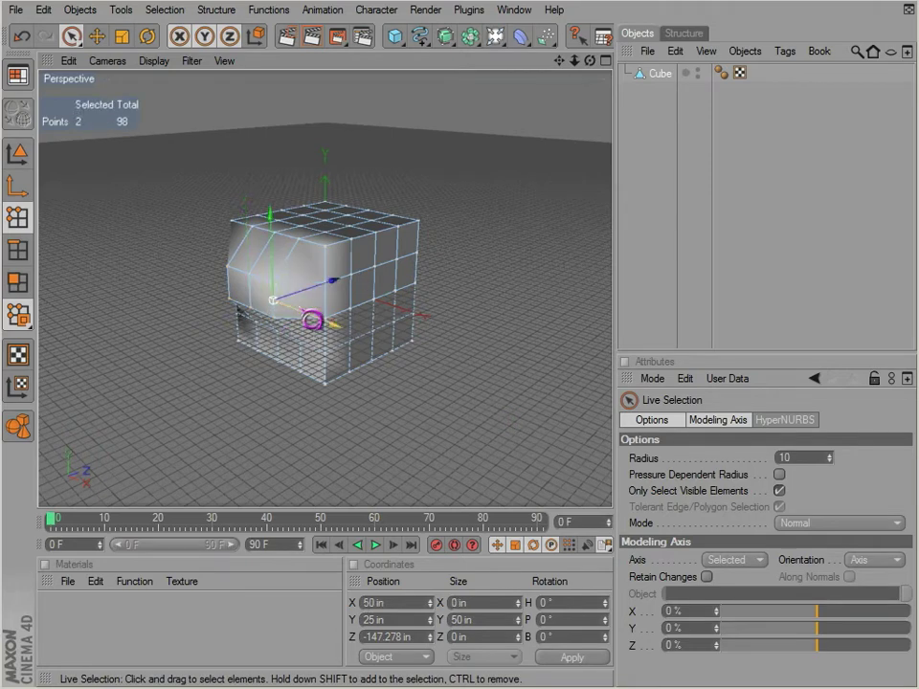
pyautogui.moveTo(331, 255)
pyautogui.keyDown('alt'); pyautogui.mouseDown()
pyautogui.moveTo(516, 424)
pyautogui.moveTo(332, 255)
pyautogui.moveTo(332, 293)
pyautogui.mouseUp(); pyautogui.keyUp('alt')
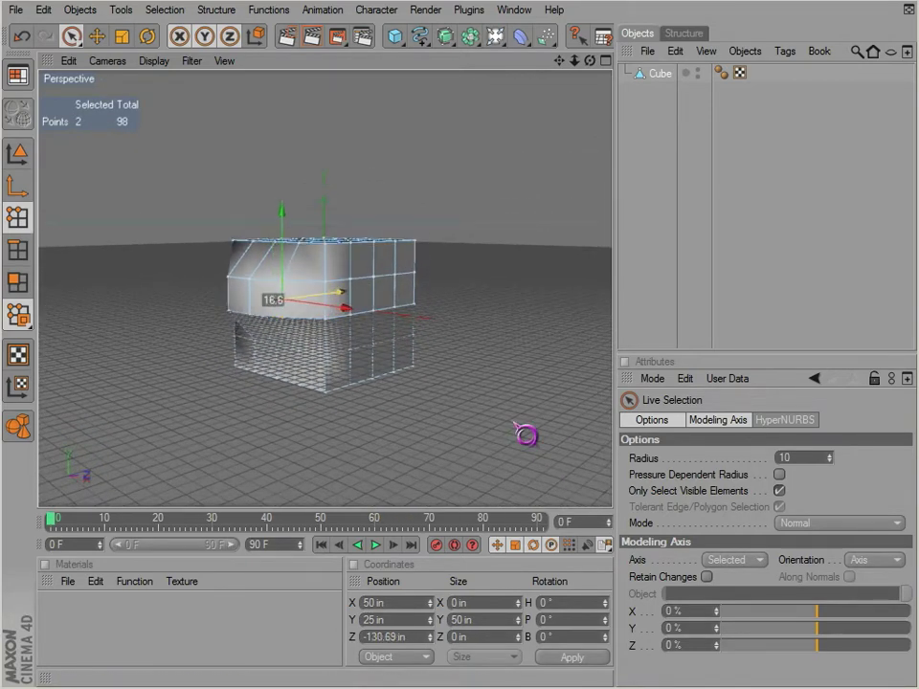
pyautogui.keyDown('alt'); pyautogui.moveTo(528, 433); pyautogui.dragTo(326, 297); pyautogui.keyUp('alt')
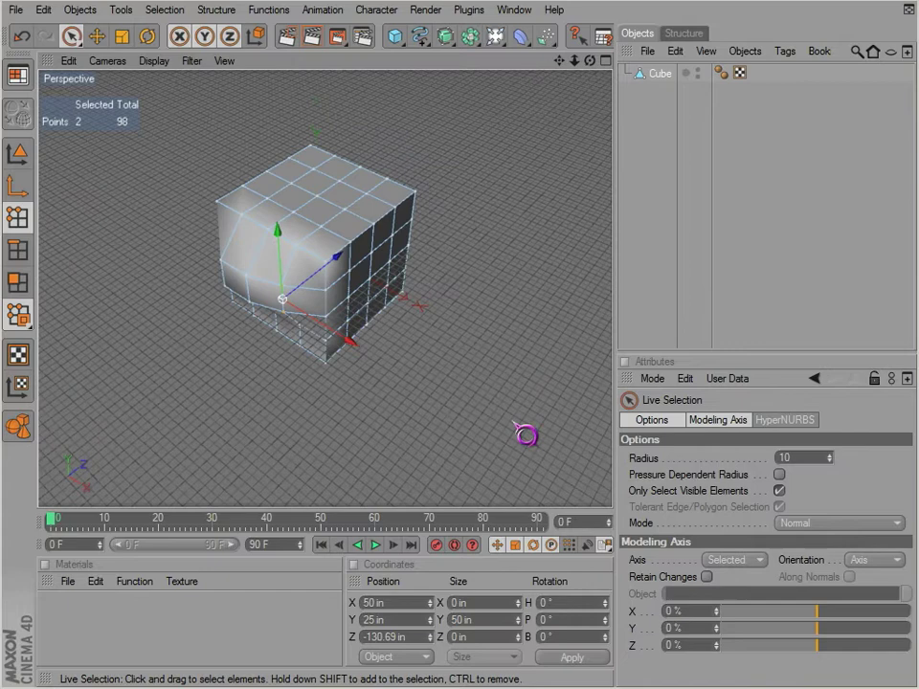
# Select a single point at X 50, Y 50 in on the cube's bulged front face with Live Selection
pyautogui.keyDown('alt'); pyautogui.moveTo(526, 436); pyautogui.dragTo(274, 358); pyautogui.keyUp('alt')
pyautogui.keyDown('alt'); pyautogui.moveTo(528, 435); pyautogui.dragTo(527, 434); pyautogui.keyUp('alt')
pyautogui.click(284, 280)
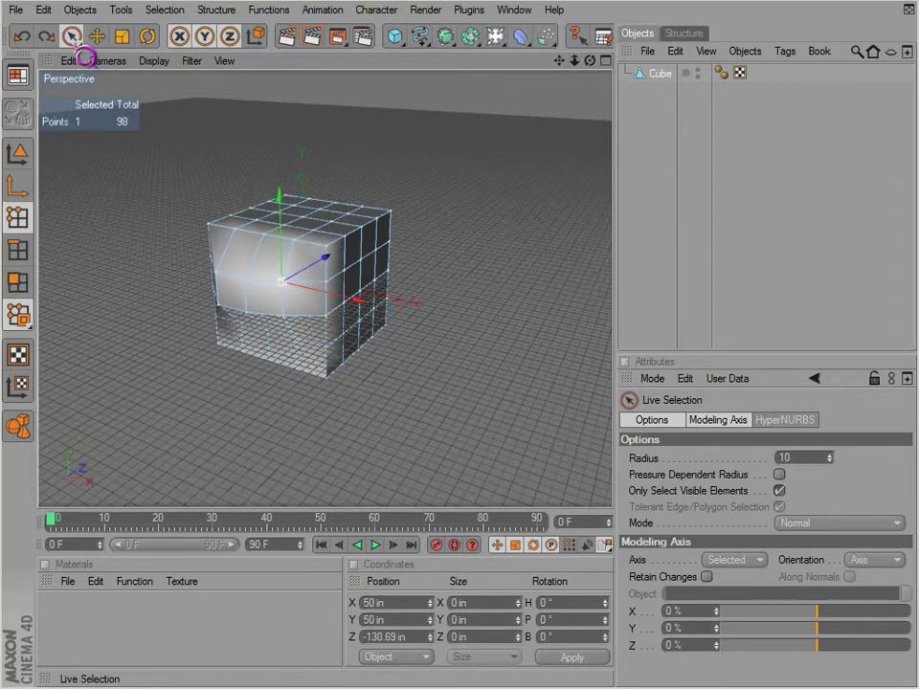
pyautogui.click(85, 48)
pyautogui.click(93, 57)
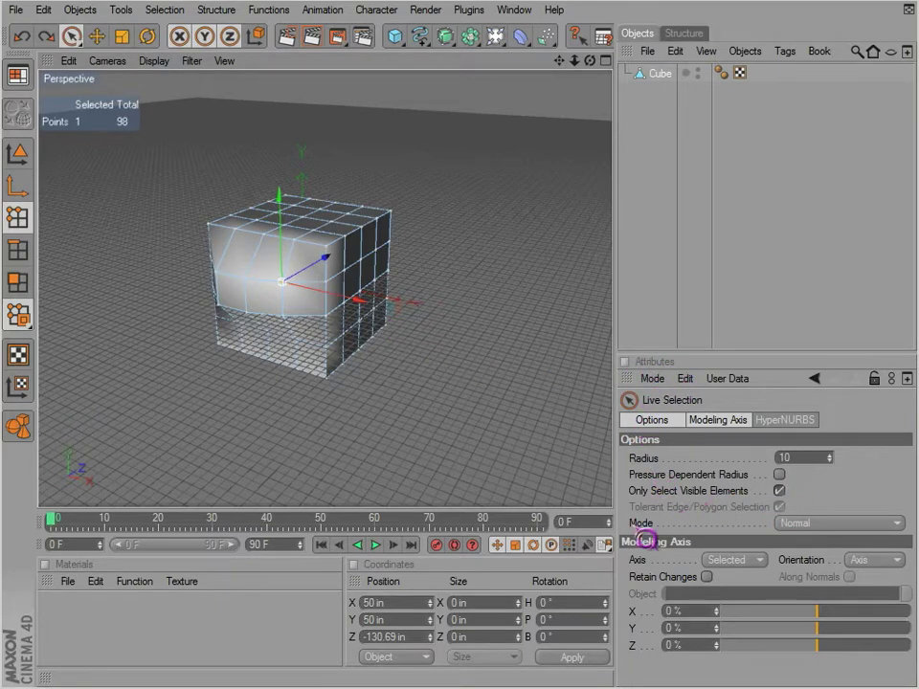
# Switch the selection mode to Soft Selection, try pulling the point along Z to about -199 in, and undo the move
pyautogui.click(821, 526)
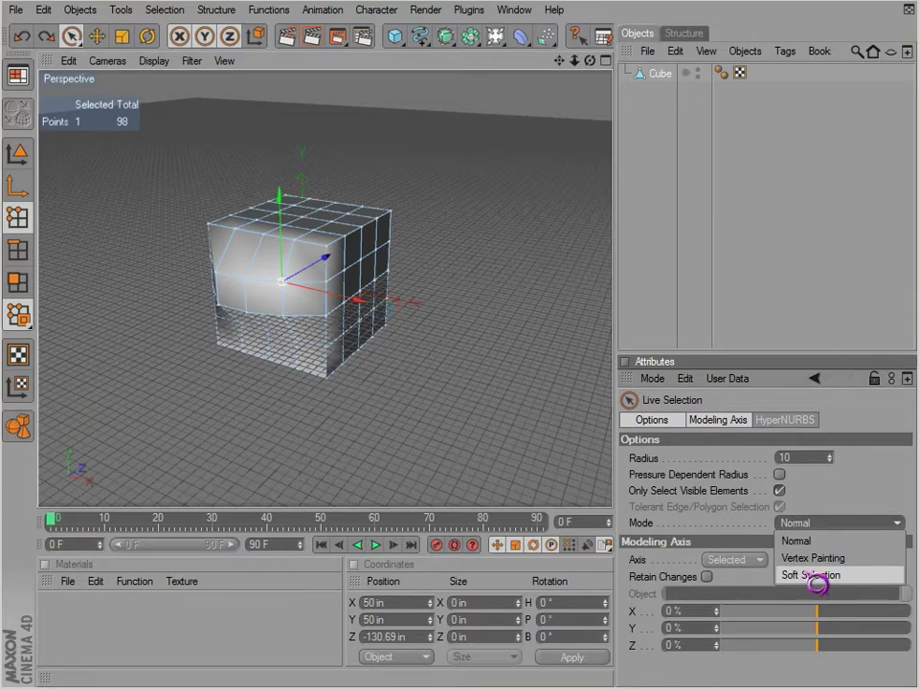
pyautogui.click(807, 577)
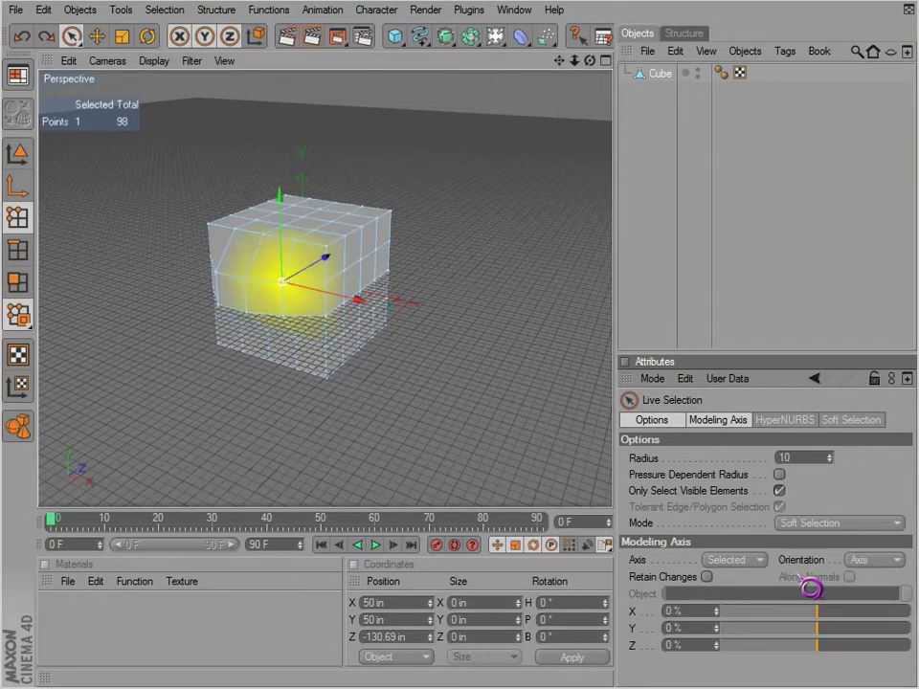
pyautogui.moveTo(326, 257); pyautogui.dragTo(302, 271)
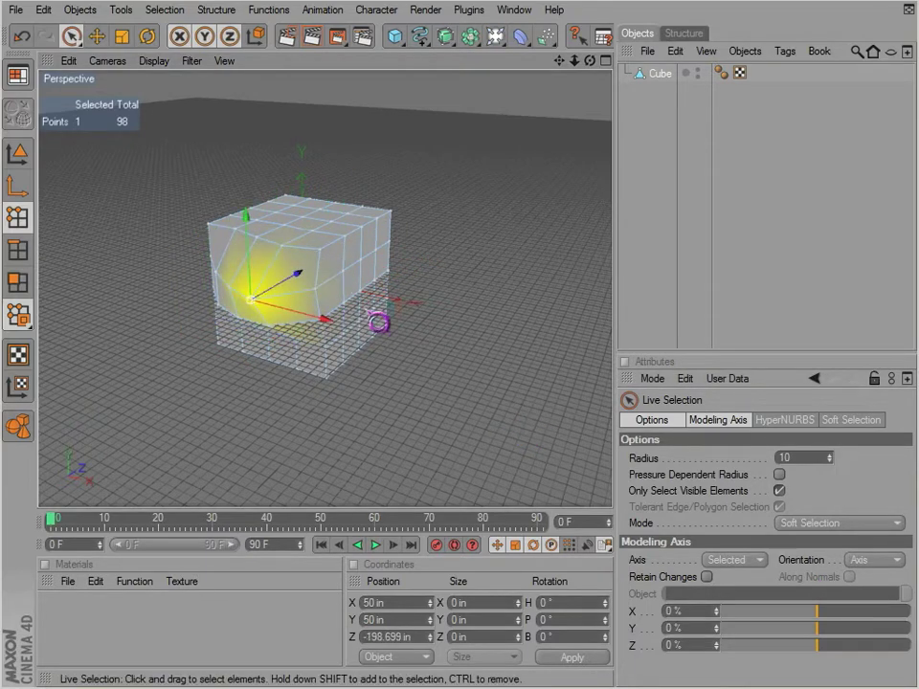
pyautogui.hotkey('ctrl', 'z')
# Set the selection radius to 18, select points on the side and front faces, try moving the front ones along Z, and undo that
pyautogui.click(814, 458)
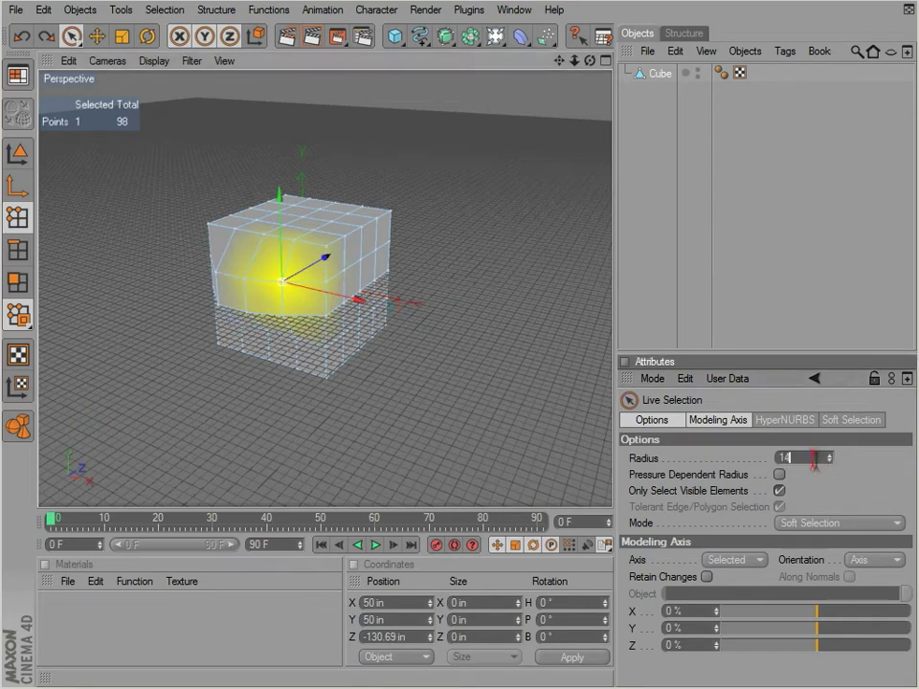
pyautogui.click(484, 366)
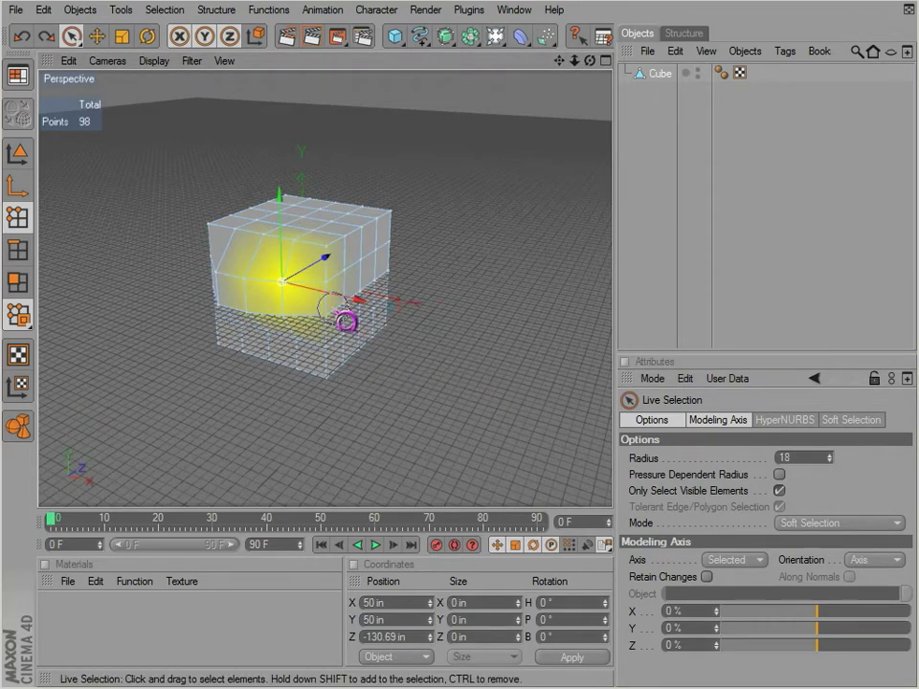
pyautogui.moveTo(366, 245); pyautogui.dragTo(328, 312)
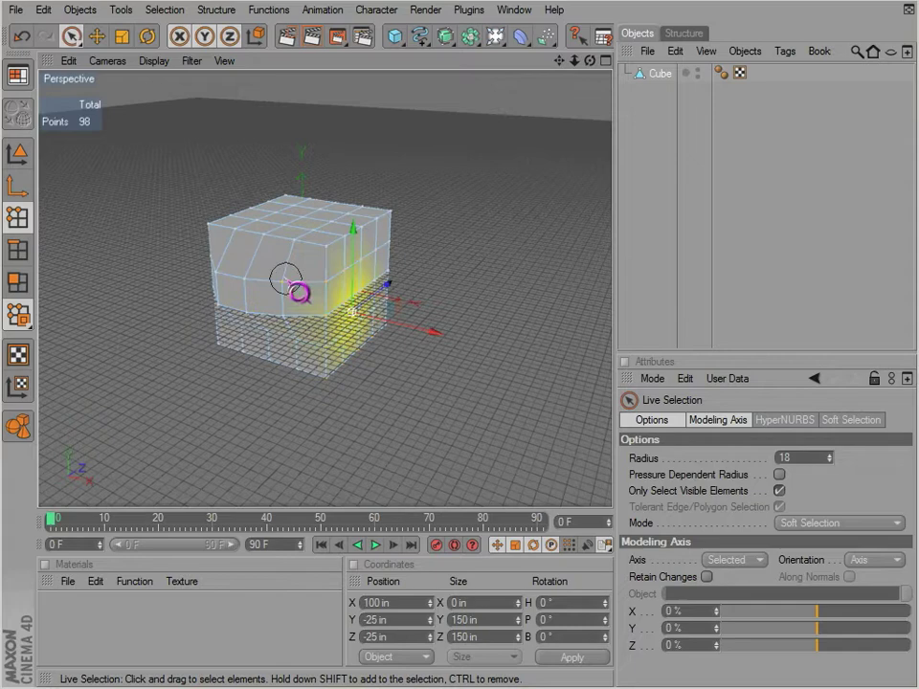
pyautogui.moveTo(278, 279); pyautogui.dragTo(285, 293)
pyautogui.moveTo(346, 257); pyautogui.dragTo(365, 246)
pyautogui.hotkey('ctrl', 'z')
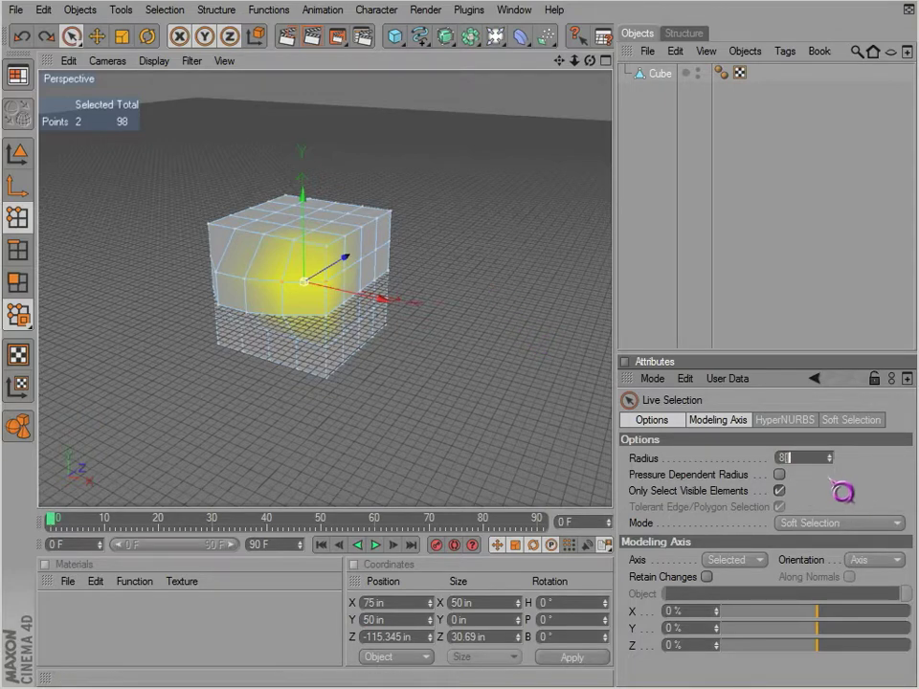
# Clear the selection, reduce the selection radius to 1, and select the cube's upper front corner point
pyautogui.click(425, 303)
pyautogui.press('r')
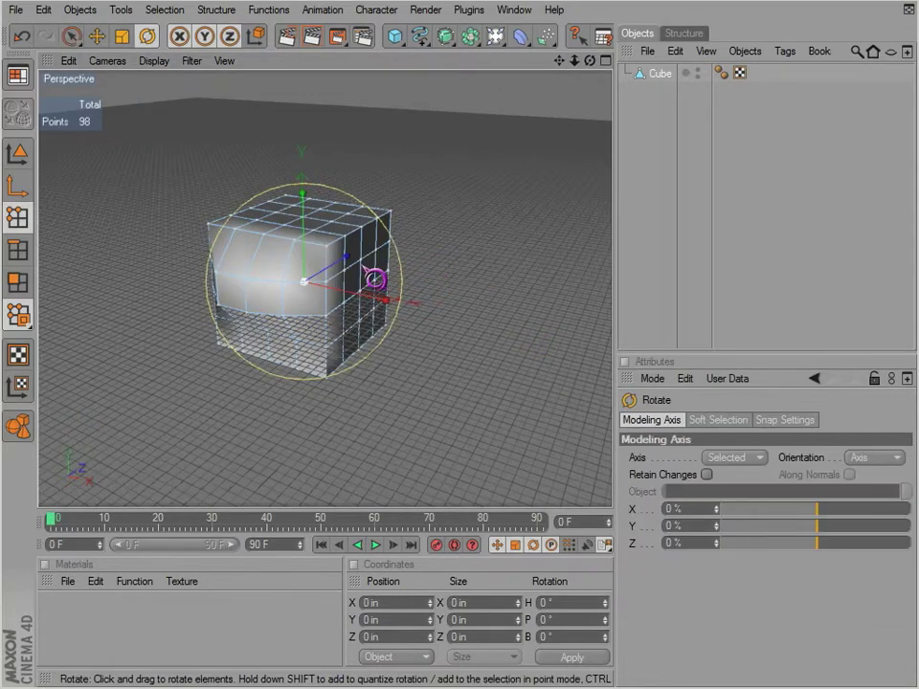
pyautogui.press('space')
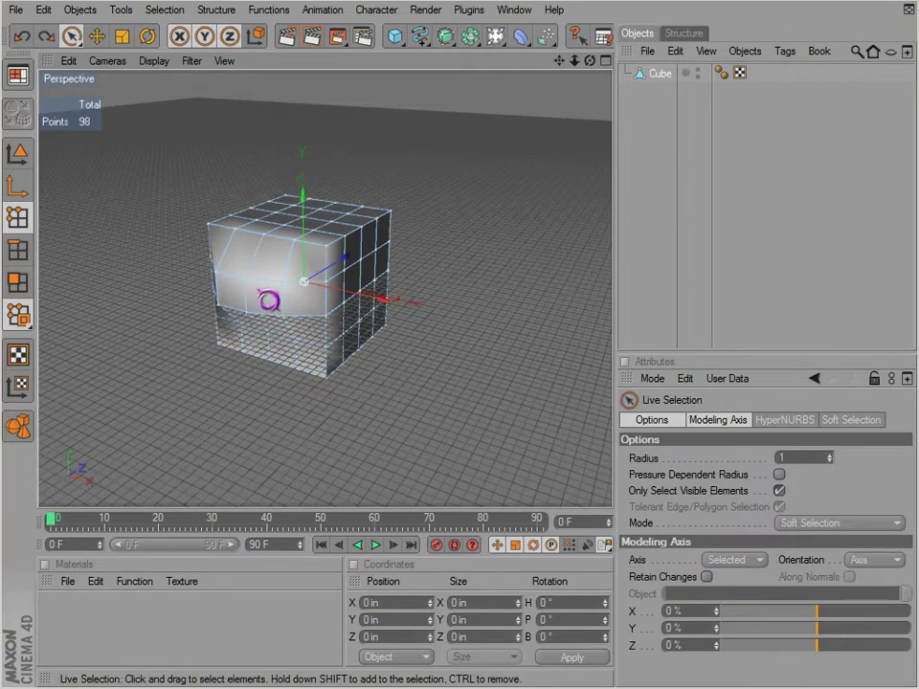
pyautogui.click(269, 300)
pyautogui.click(332, 266)
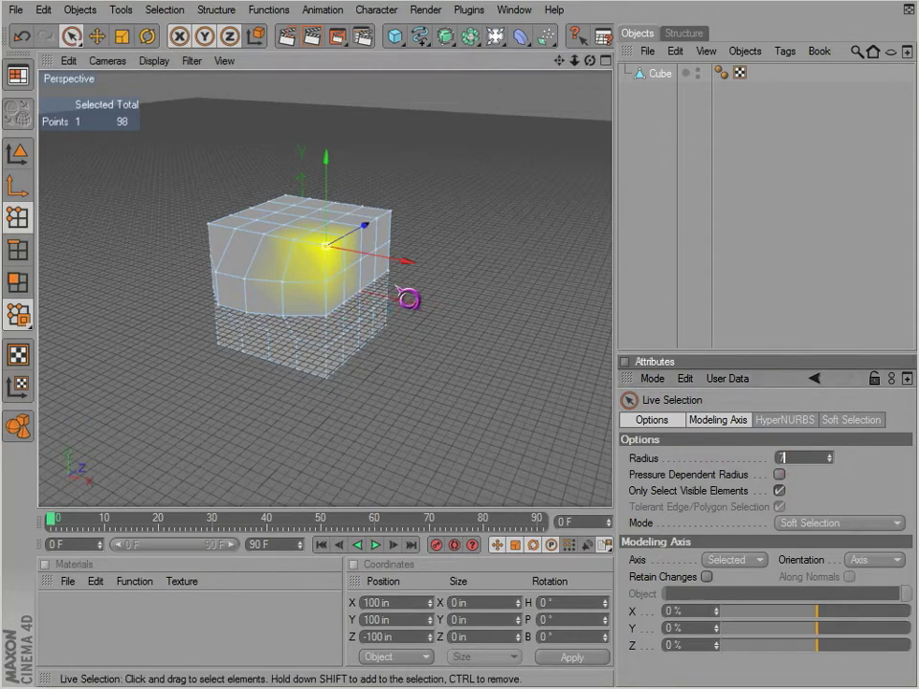
# Enlarge the selection radius to 18 and on to 38, and select eight points of the front face with it
pyautogui.click(334, 303)
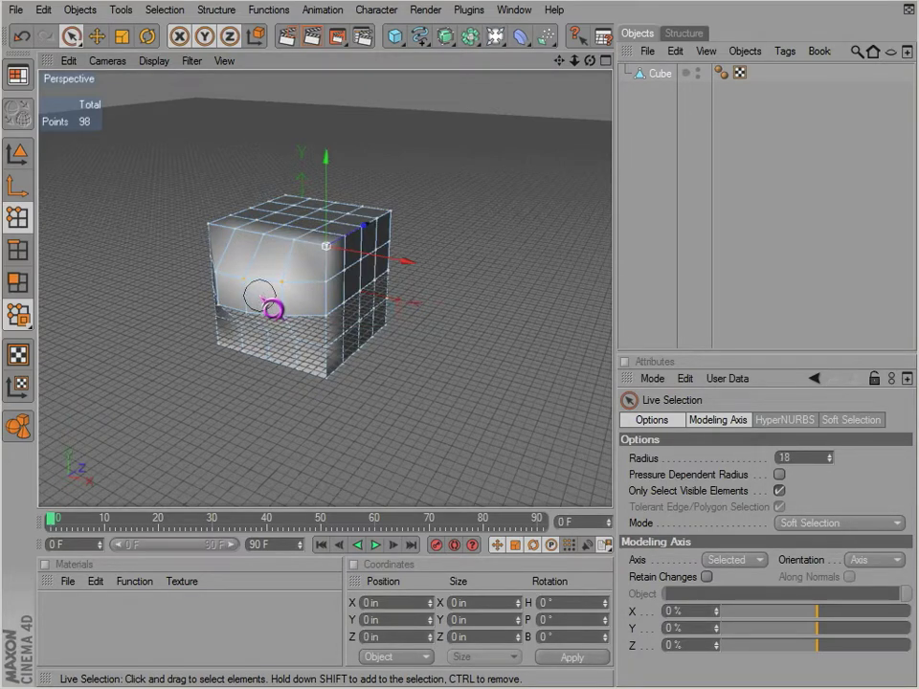
pyautogui.moveTo(274, 308); pyautogui.dragTo(288, 315, button='middle')
pyautogui.moveTo(405, 258); pyautogui.dragTo(263, 285)
pyautogui.click(261, 274)
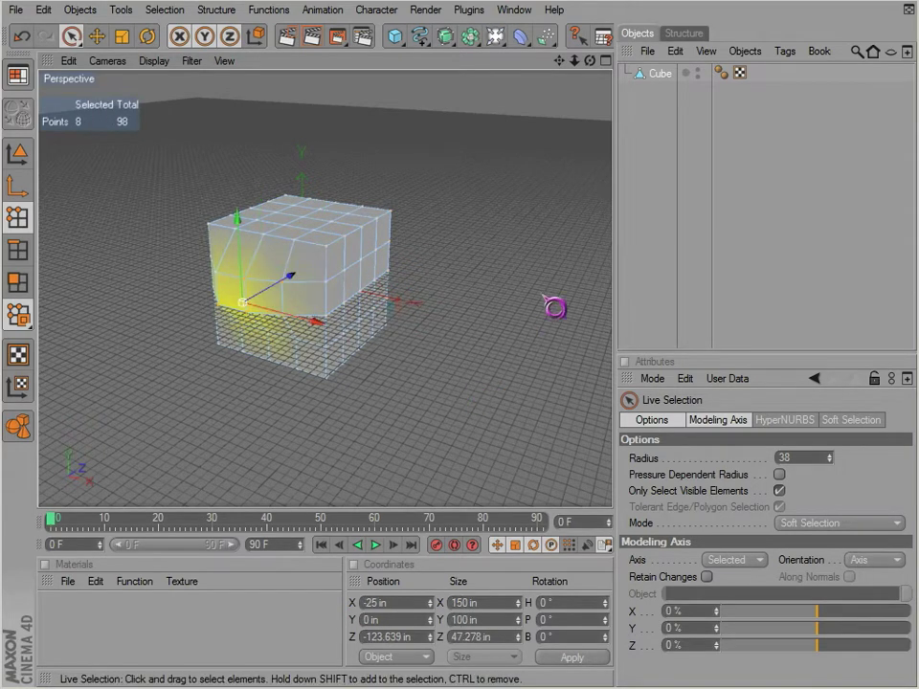
# Select nine points around the upper front corner and pull them with soft falloff along Z to about -148.5 in
pyautogui.click(544, 297)
pyautogui.moveTo(333, 252)
pyautogui.mouseDown()
pyautogui.moveTo(315, 271)
pyautogui.moveTo(289, 275)
pyautogui.mouseUp()
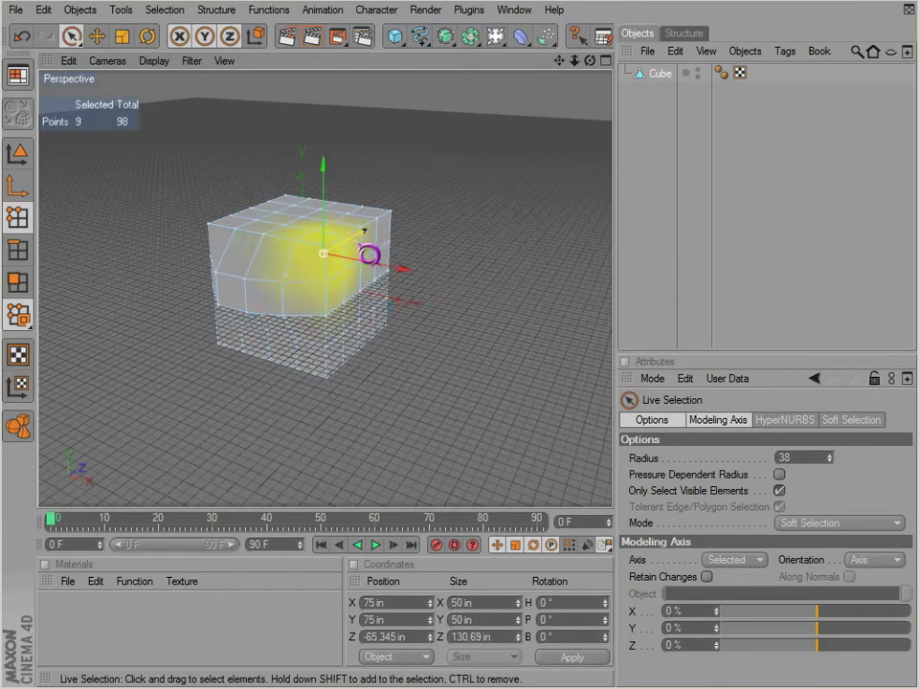
pyautogui.moveTo(364, 232)
pyautogui.mouseDown()
pyautogui.moveTo(288, 273)
pyautogui.moveTo(387, 219)
pyautogui.moveTo(341, 243)
pyautogui.moveTo(362, 232)
pyautogui.mouseUp()
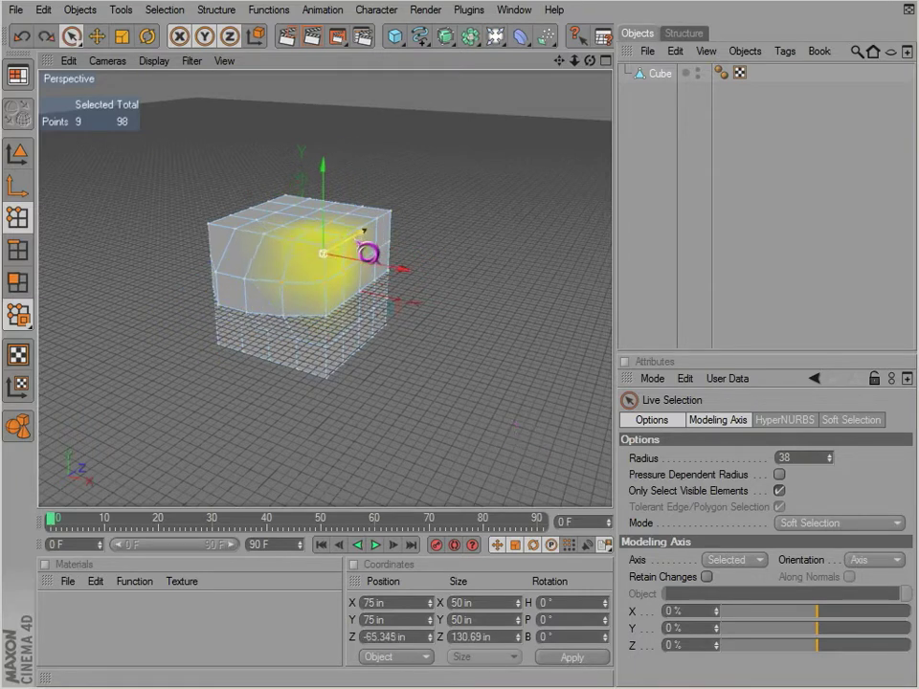
pyautogui.moveTo(515, 424); pyautogui.dragTo(405, 255)
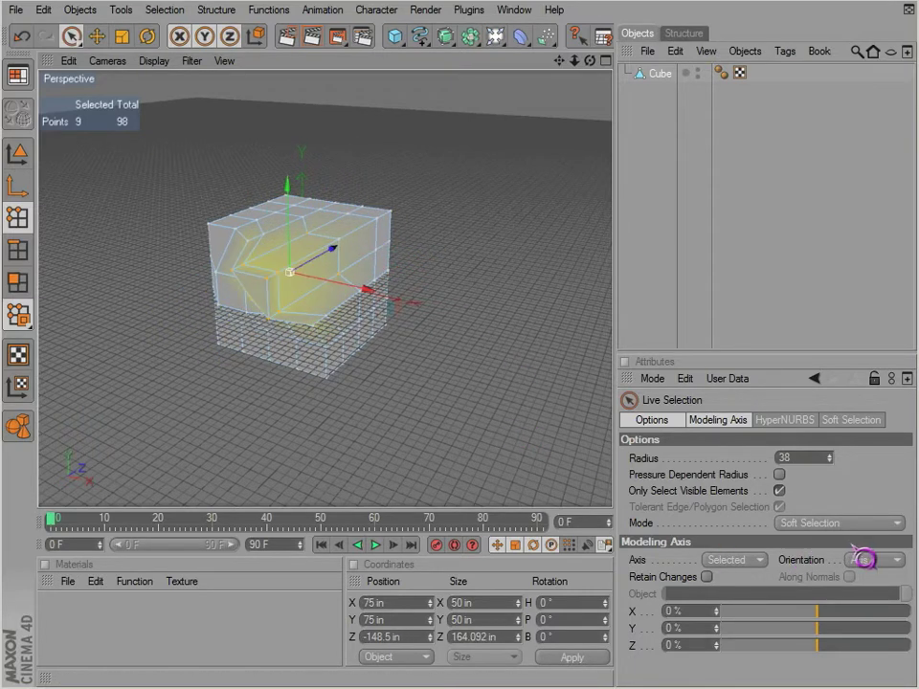
# Return the selection mode to Normal and push the nine selected points back along Z to about 4.5 in
pyautogui.click(840, 523)
pyautogui.click(804, 538)
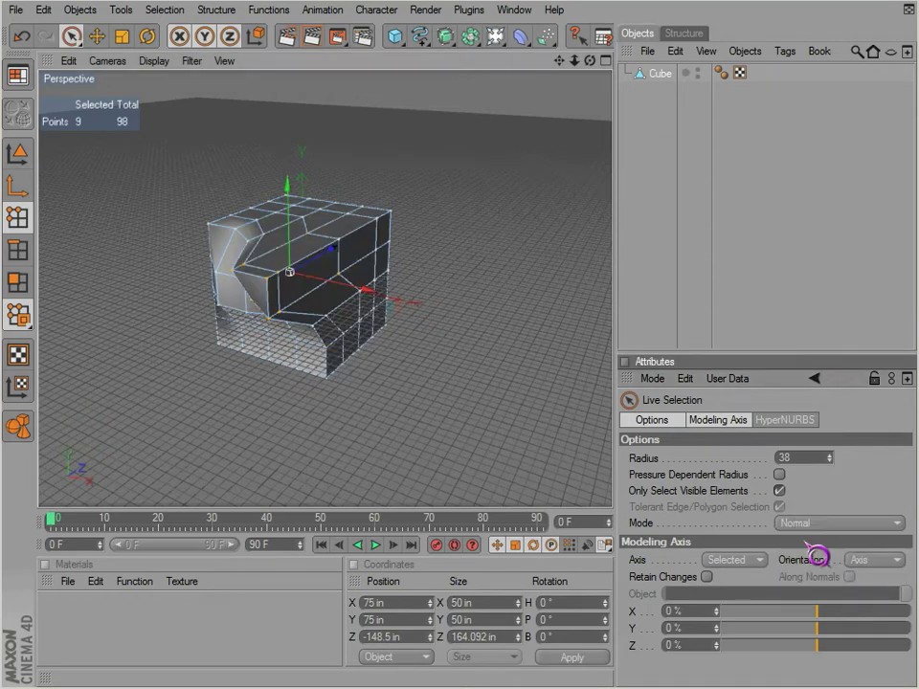
pyautogui.moveTo(333, 249)
pyautogui.mouseDown()
pyautogui.moveTo(390, 213)
pyautogui.moveTo(344, 243)
pyautogui.mouseUp()
pyautogui.moveTo(527, 435); pyautogui.dragTo(337, 271)
pyautogui.keyDown('alt'); pyautogui.moveTo(339, 359); pyautogui.dragTo(311, 301); pyautogui.keyUp('alt')
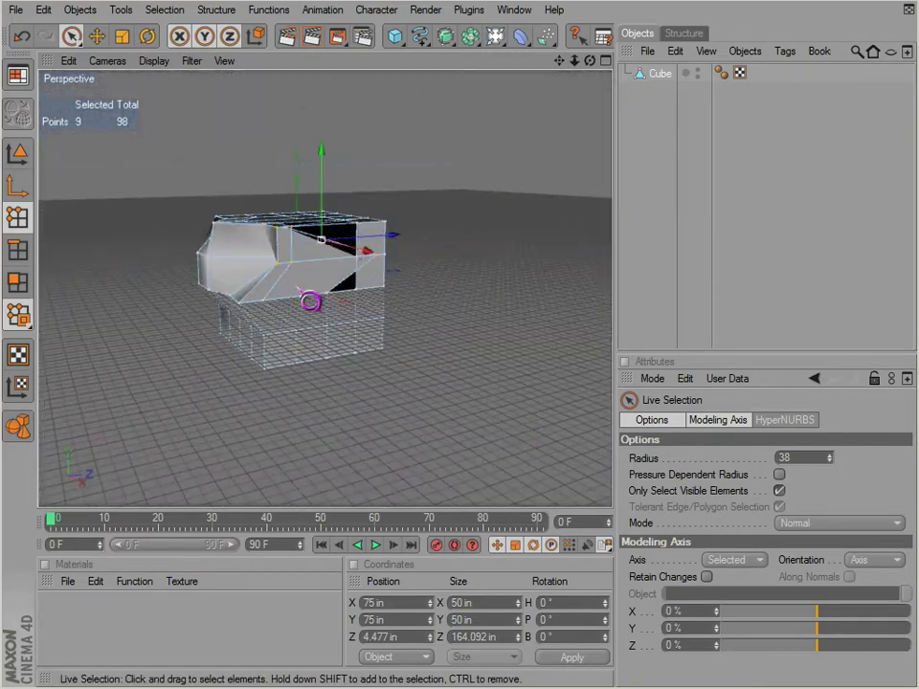
# Undo the point moves and selections back to the two selected front-face points at X 25, Y 25 in
pyautogui.hotkey('ctrl', 'z')
pyautogui.hotkey('ctrl', 'z')
pyautogui.hotkey('ctrl', 'z')
pyautogui.hotkey('ctrl', 'z')
pyautogui.hotkey('ctrl', 'z')
pyautogui.hotkey('ctrl', 'z')
pyautogui.hotkey('ctrl', 'z')
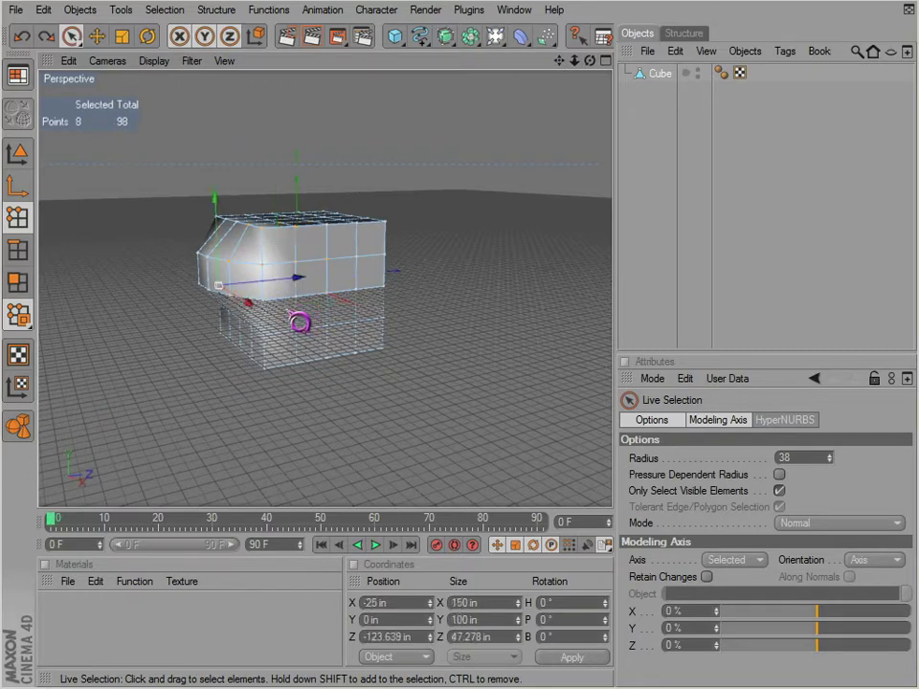
pyautogui.hotkey('ctrl', 'z')
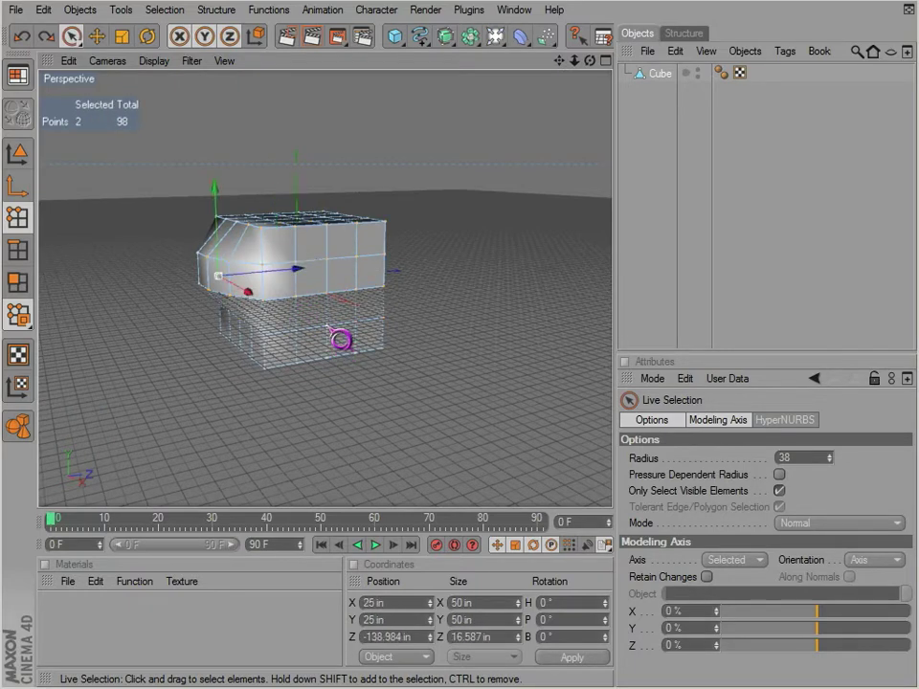
# Clear the point selection and reduce the Live Selection radius to 15 interactively in the viewport
pyautogui.keyDown('alt'); pyautogui.moveTo(342, 339); pyautogui.dragTo(375, 327); pyautogui.keyUp('alt')
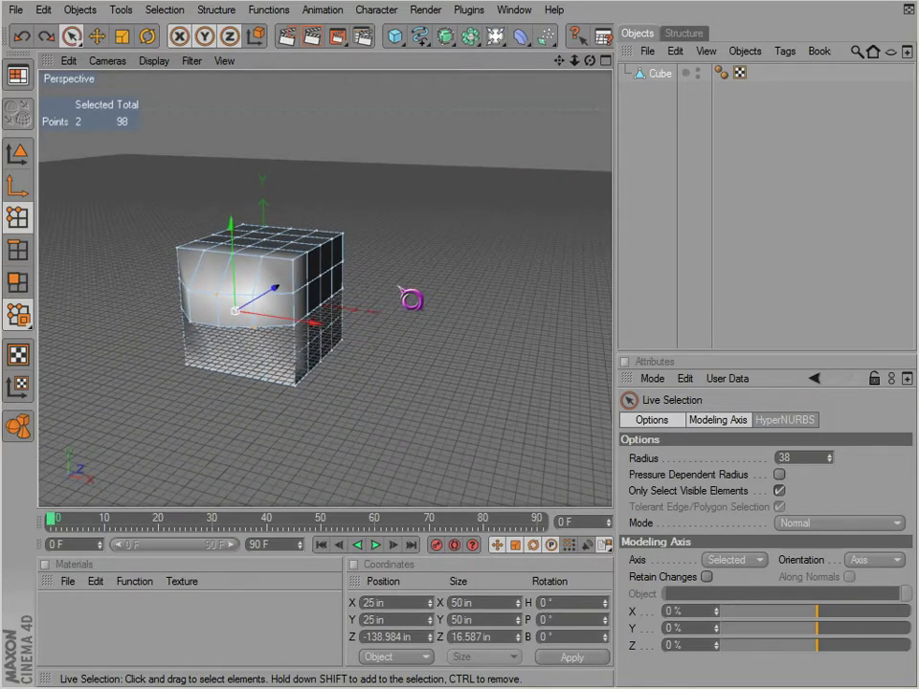
pyautogui.keyDown('alt'); pyautogui.moveTo(399, 287); pyautogui.dragTo(492, 263); pyautogui.keyUp('alt')
pyautogui.click(464, 298)
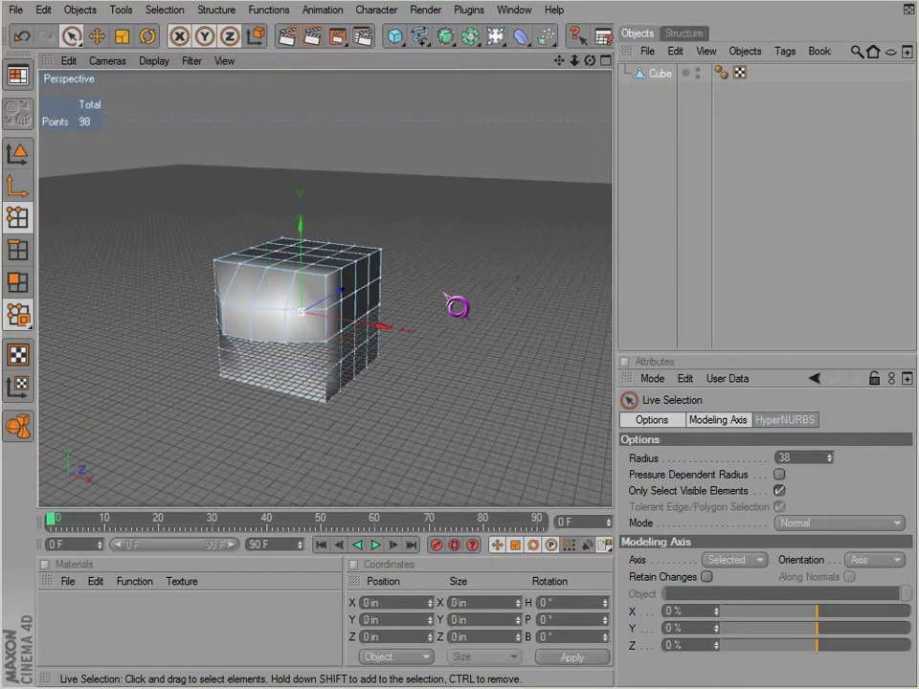
pyautogui.moveTo(421, 287); pyautogui.dragTo(424, 304, button='middle')
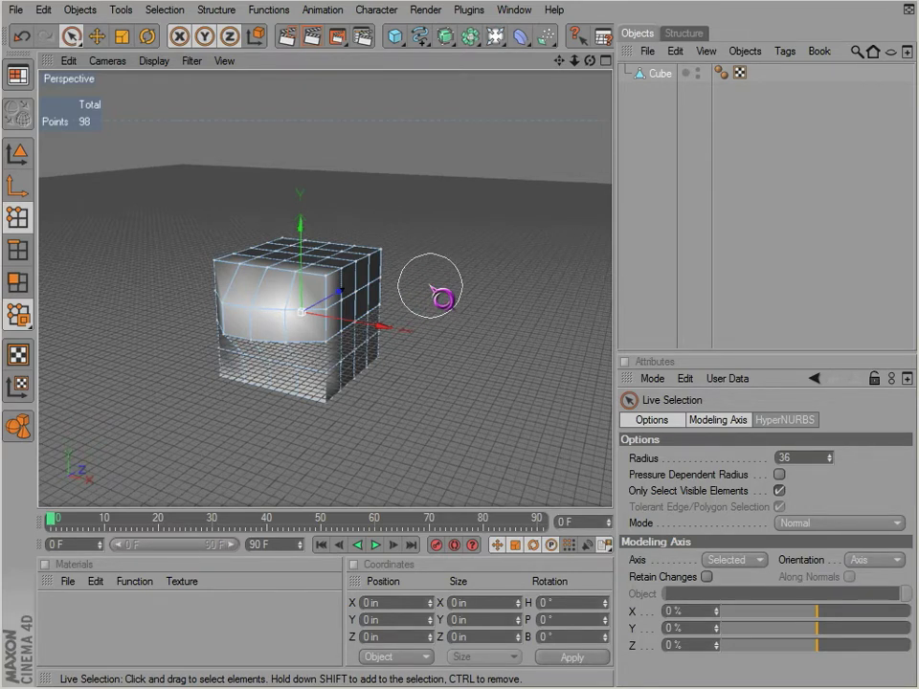
pyautogui.moveTo(432, 289); pyautogui.dragTo(428, 302, button='middle')
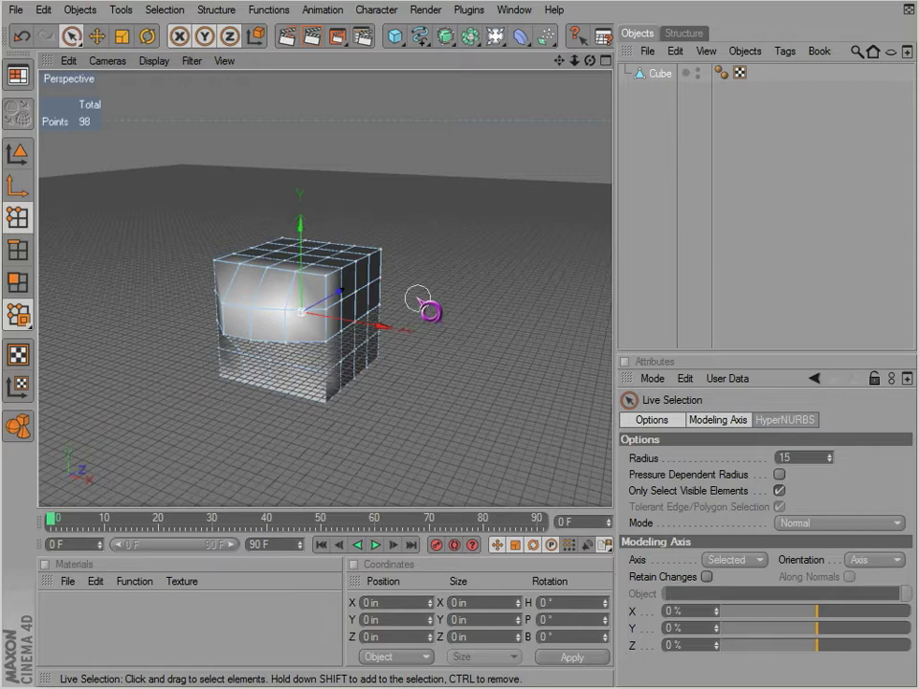
pyautogui.moveTo(417, 300); pyautogui.dragTo(412, 291, button='middle')
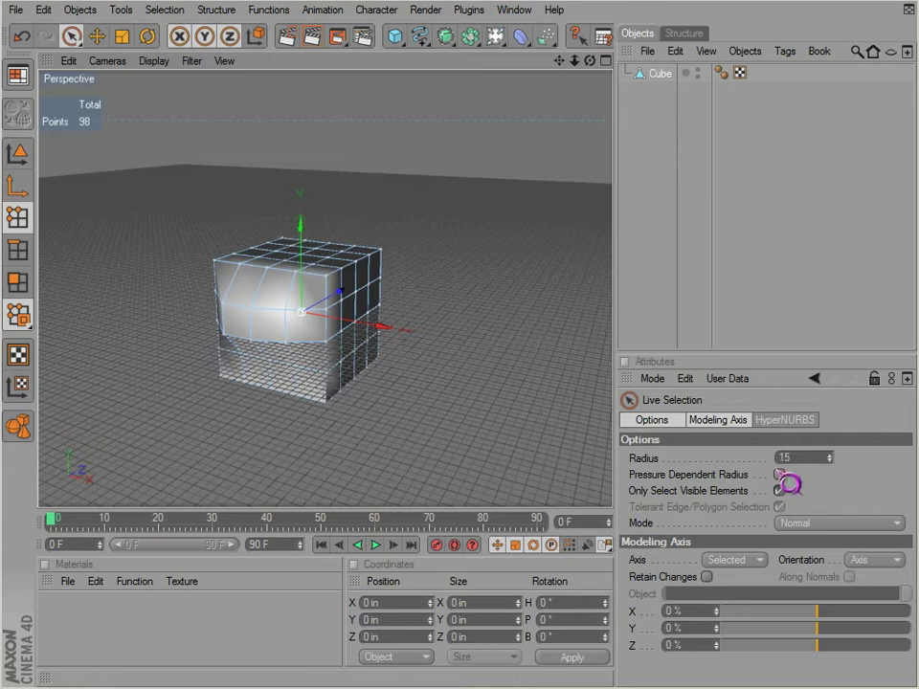
pyautogui.click(804, 458)
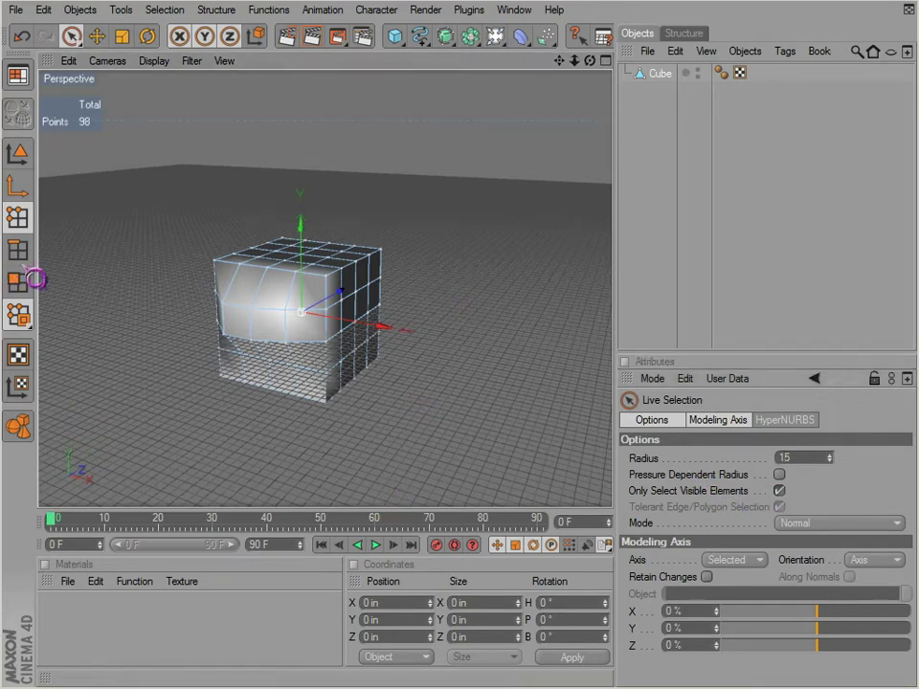
# Switch to edge mode and select the edges meeting at the front-face point at X 50, Y 50 in
pyautogui.keyDown('alt'); pyautogui.moveTo(141, 259); pyautogui.dragTo(207, 259); pyautogui.keyUp('alt')
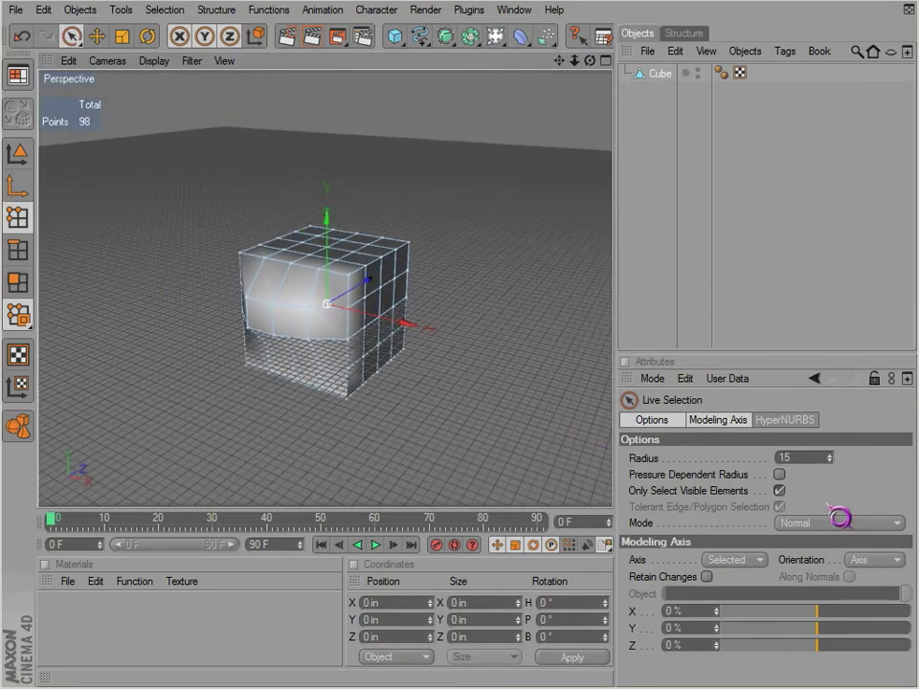
pyautogui.scroll(3, 224, 351)
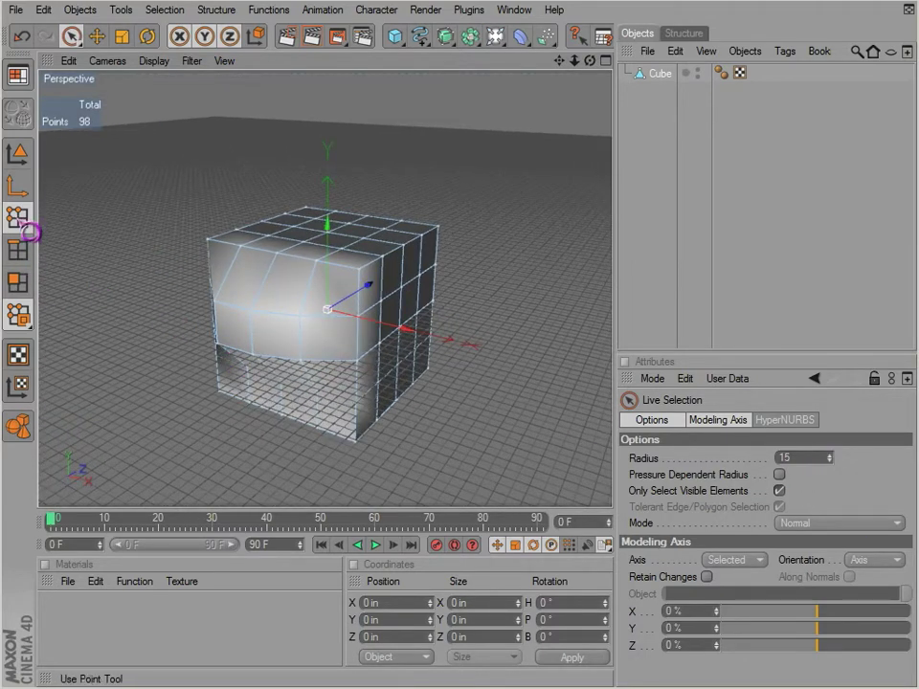
pyautogui.click(24, 256)
pyautogui.click(24, 287)
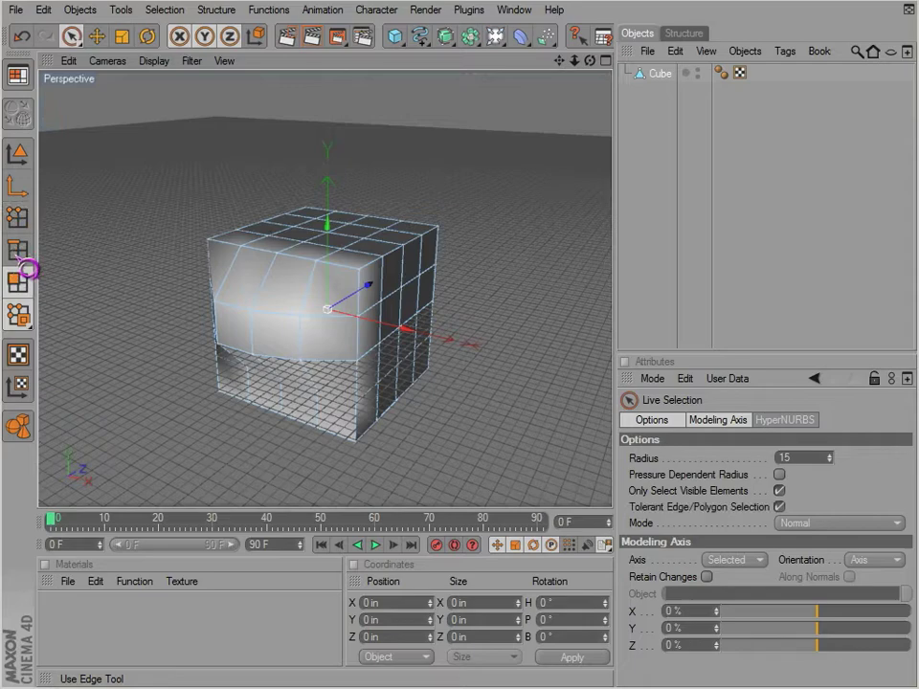
pyautogui.click(18, 250)
pyautogui.click(298, 315)
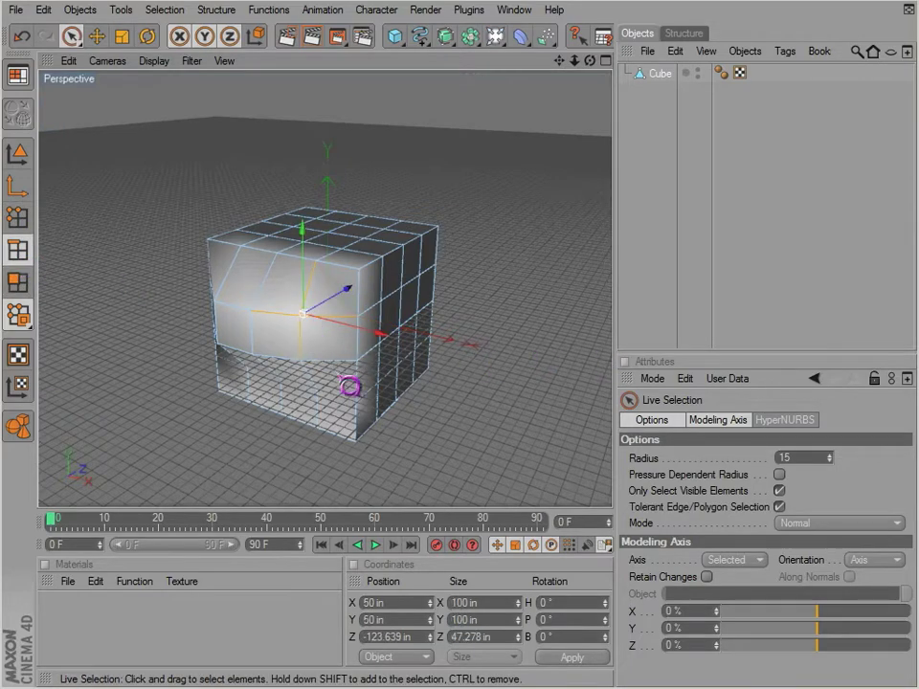
pyautogui.keyDown('alt'); pyautogui.moveTo(514, 423); pyautogui.dragTo(529, 433); pyautogui.keyUp('alt')
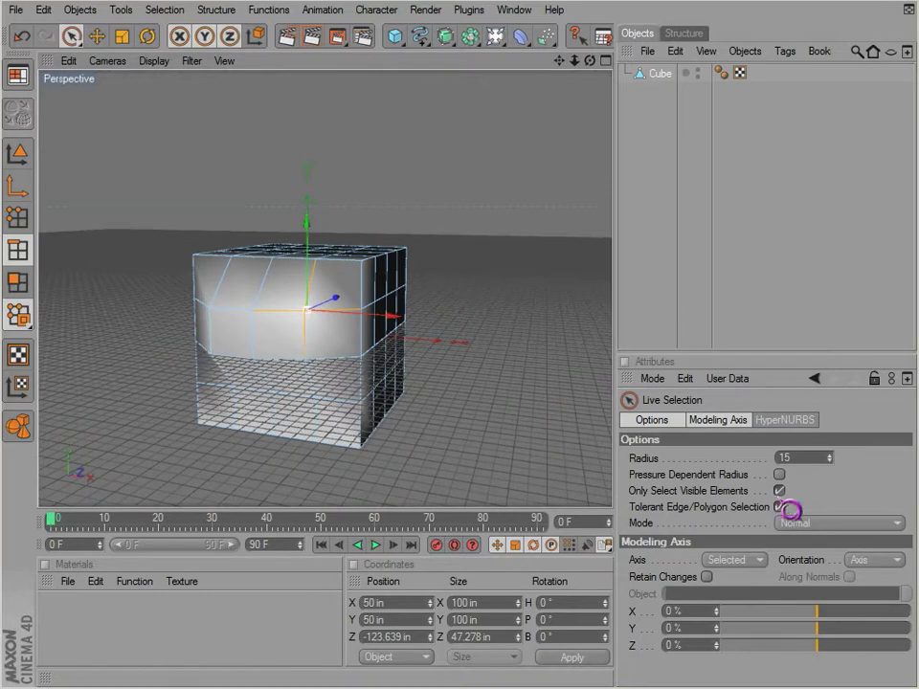
# Clear the edge selection, reselect the edges meeting at the same front-face point, and disable Only Select Visible Elements
pyautogui.moveTo(316, 380)
pyautogui.mouseDown()
pyautogui.moveTo(492, 326)
pyautogui.moveTo(181, 322)
pyautogui.mouseUp()
pyautogui.click(448, 305)
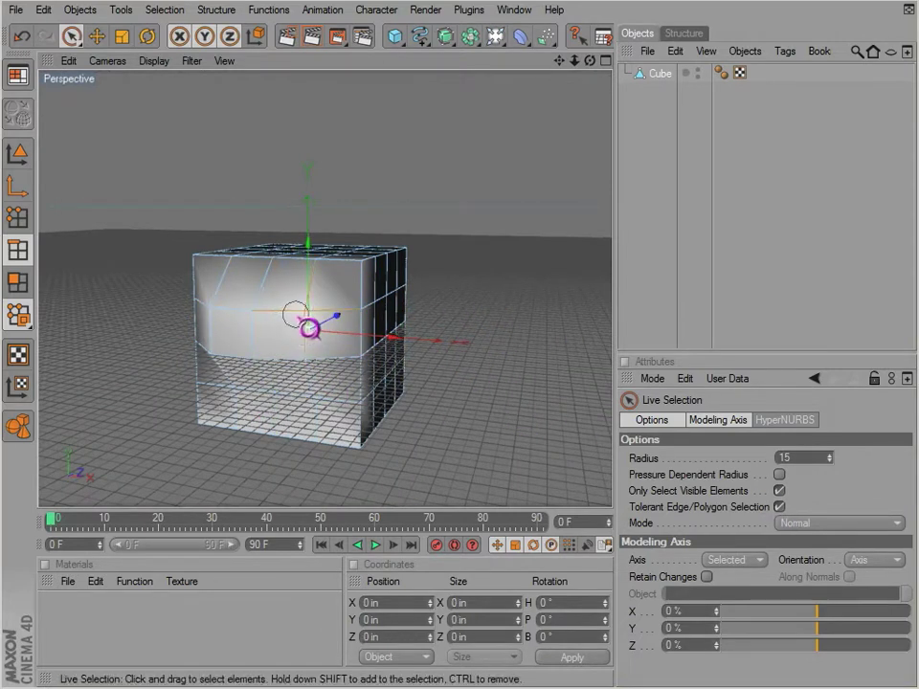
pyautogui.click(304, 312)
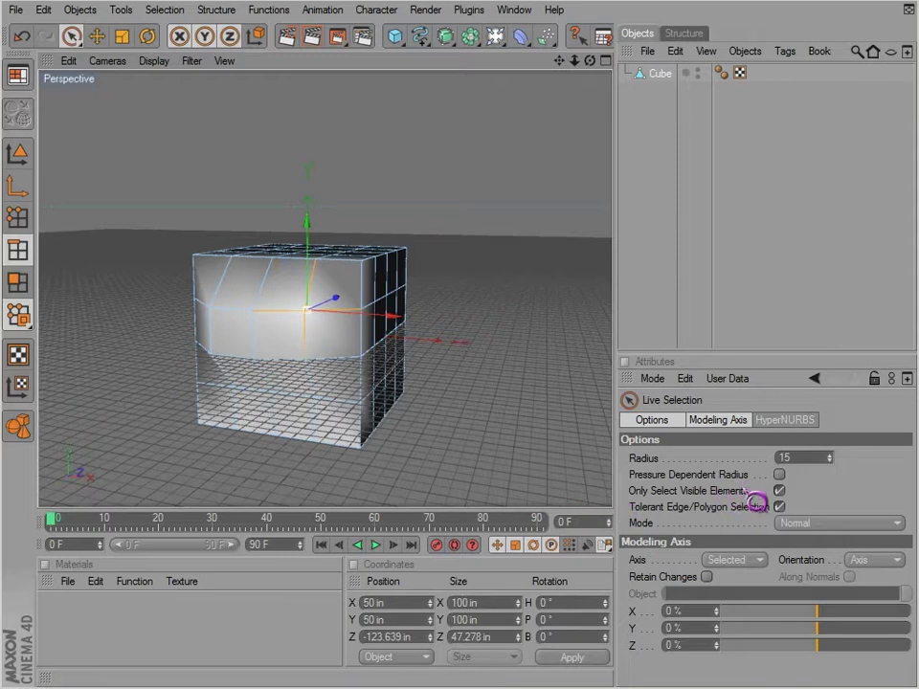
pyautogui.click(779, 492)
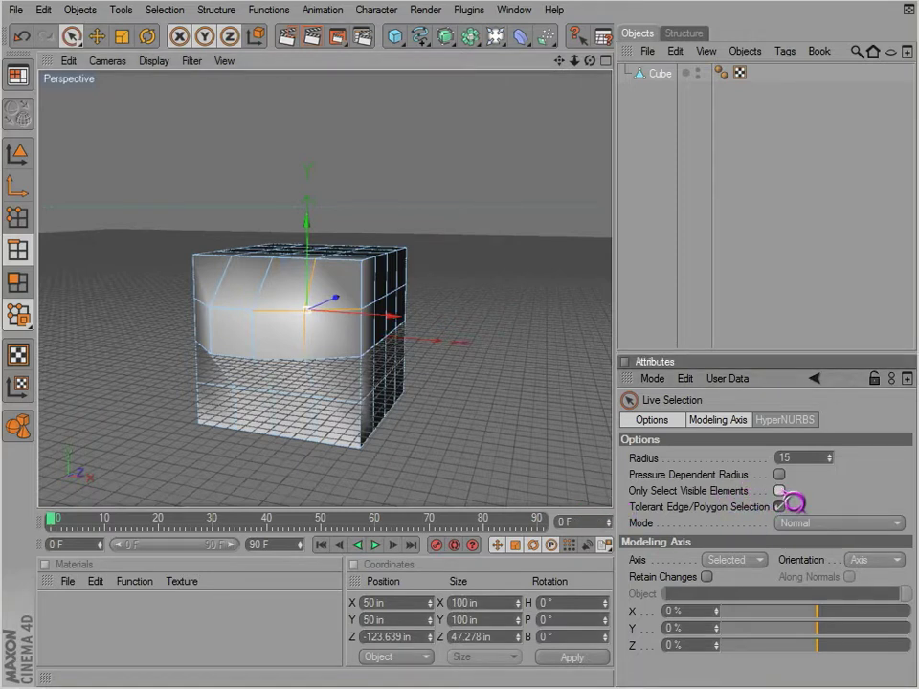
# Select the edges meeting at the same front-face point together with the hidden edges behind them on the cube
pyautogui.click(304, 318)
pyautogui.moveTo(383, 315); pyautogui.dragTo(236, 313)
pyautogui.moveTo(515, 425)
pyautogui.keyDown('alt'); pyautogui.mouseDown()
pyautogui.moveTo(519, 412)
pyautogui.moveTo(515, 422)
pyautogui.mouseUp(); pyautogui.keyUp('alt')
pyautogui.hotkey('ctrl', 'z')
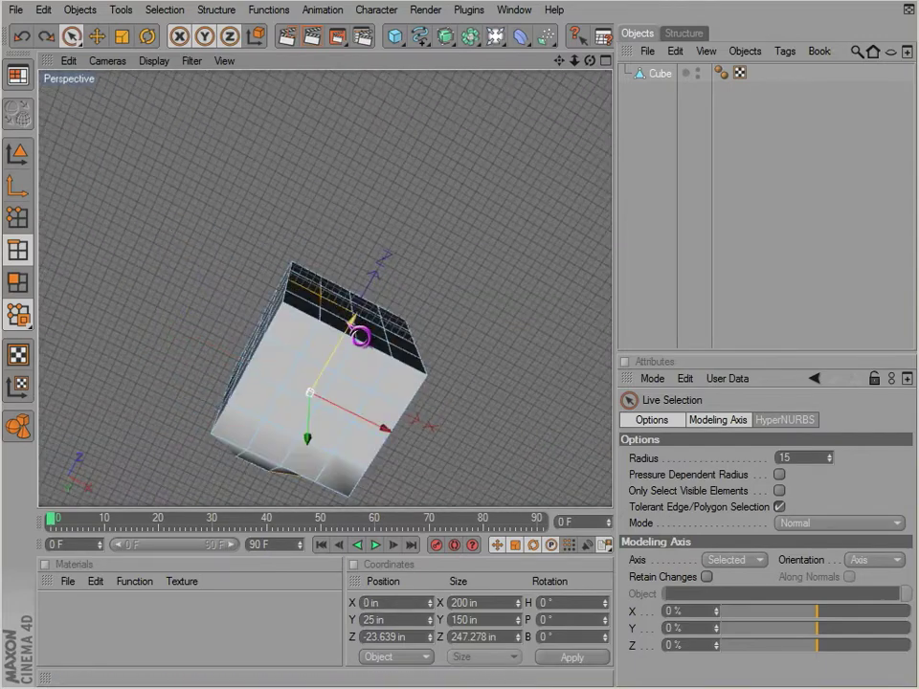
pyautogui.keyDown('alt'); pyautogui.moveTo(360, 337); pyautogui.dragTo(218, 170); pyautogui.keyUp('alt')
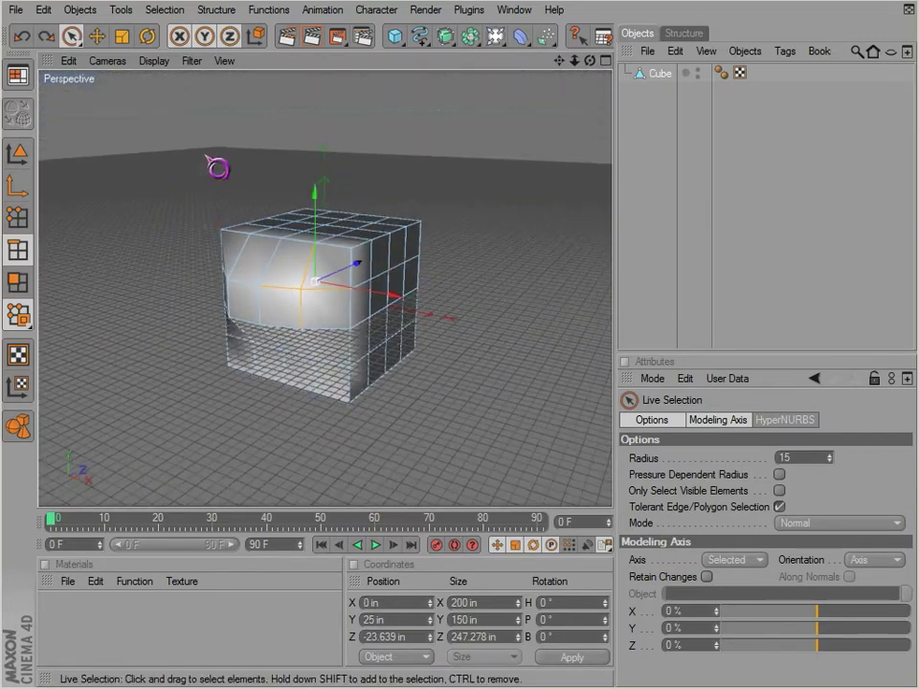
# Set the viewport display to Lines and examine the edges selected on the front and back of the cube
pyautogui.click(156, 60)
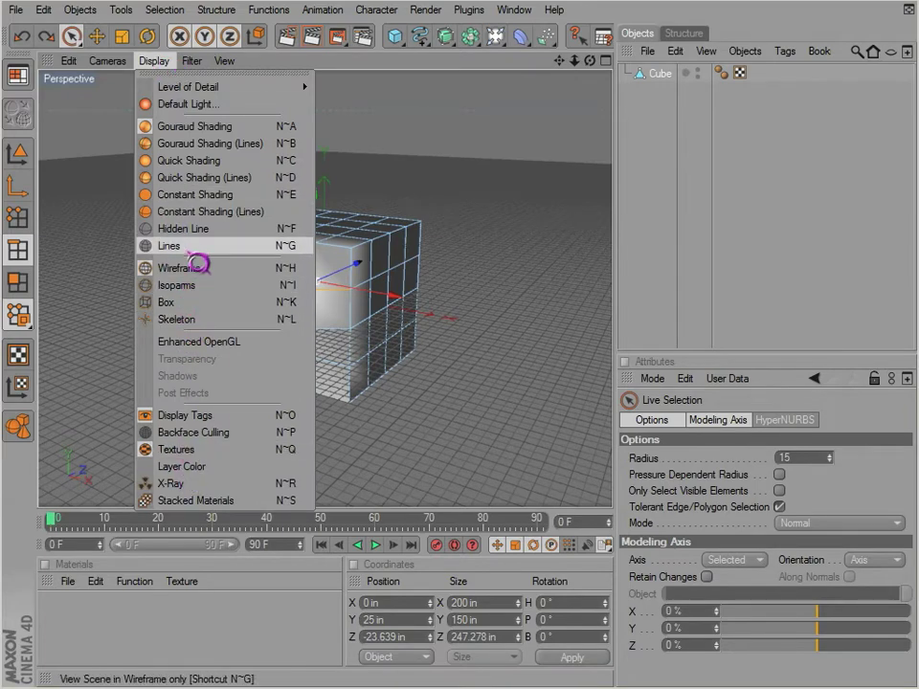
pyautogui.click(188, 249)
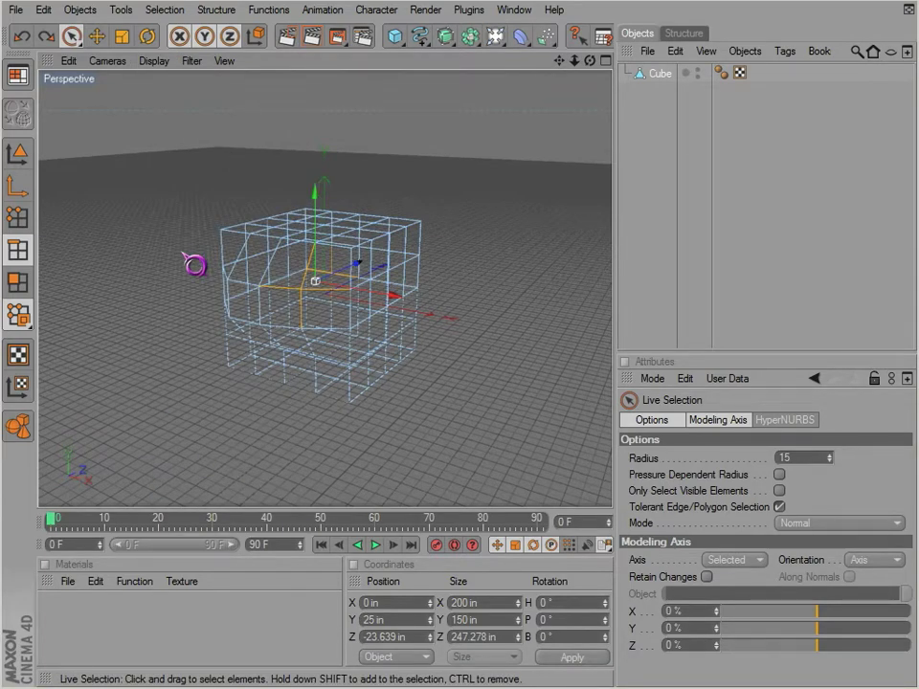
pyautogui.hotkey('ctrl', 'z')
pyautogui.hotkey('ctrl', 'y')
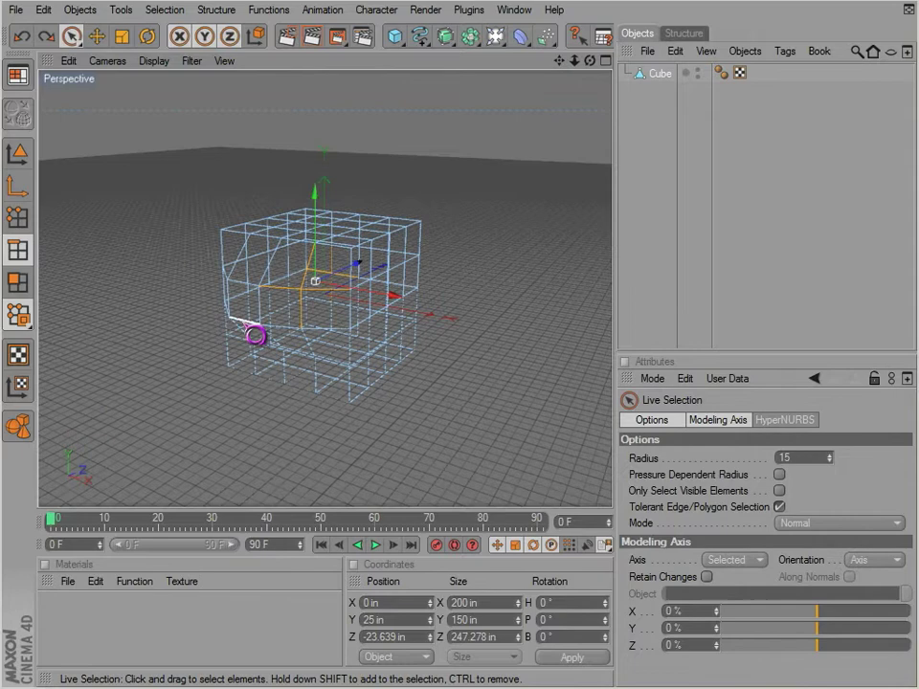
pyautogui.scroll(4, 255, 335)
pyautogui.keyDown('alt'); pyautogui.moveTo(488, 416); pyautogui.dragTo(527, 435); pyautogui.keyUp('alt')
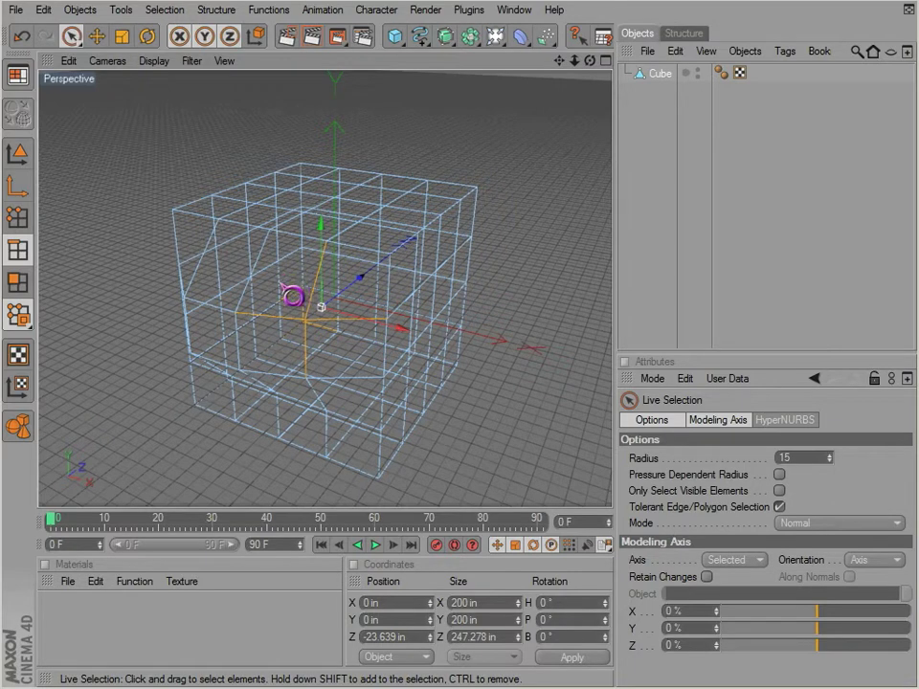
# Clear the edge selection, reselect the edges through the cube at the front-face point, and restore the Gouraud Shading display
pyautogui.click(298, 329)
pyautogui.click(145, 356)
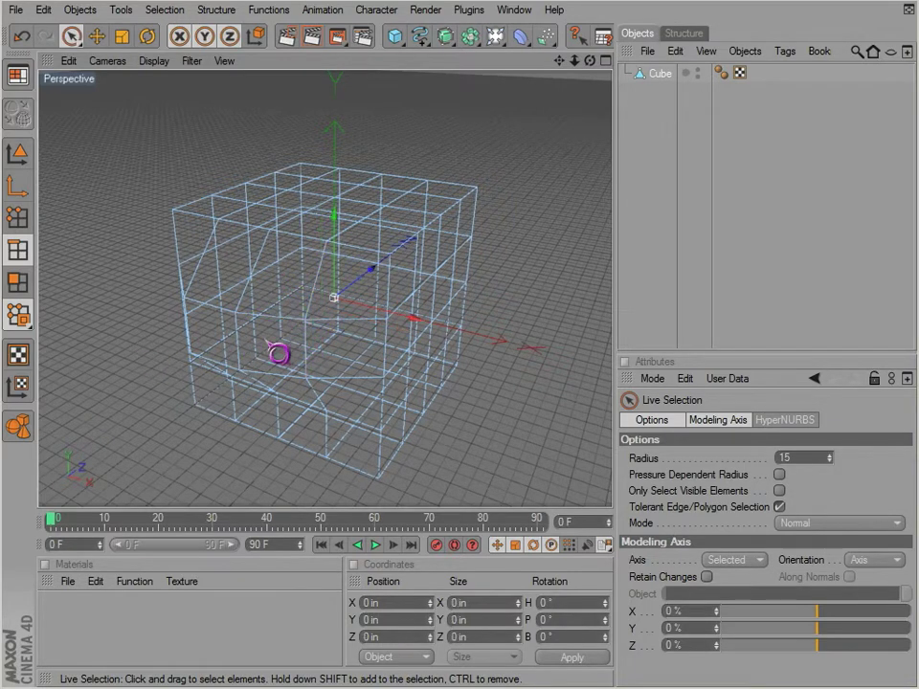
pyautogui.click(321, 327)
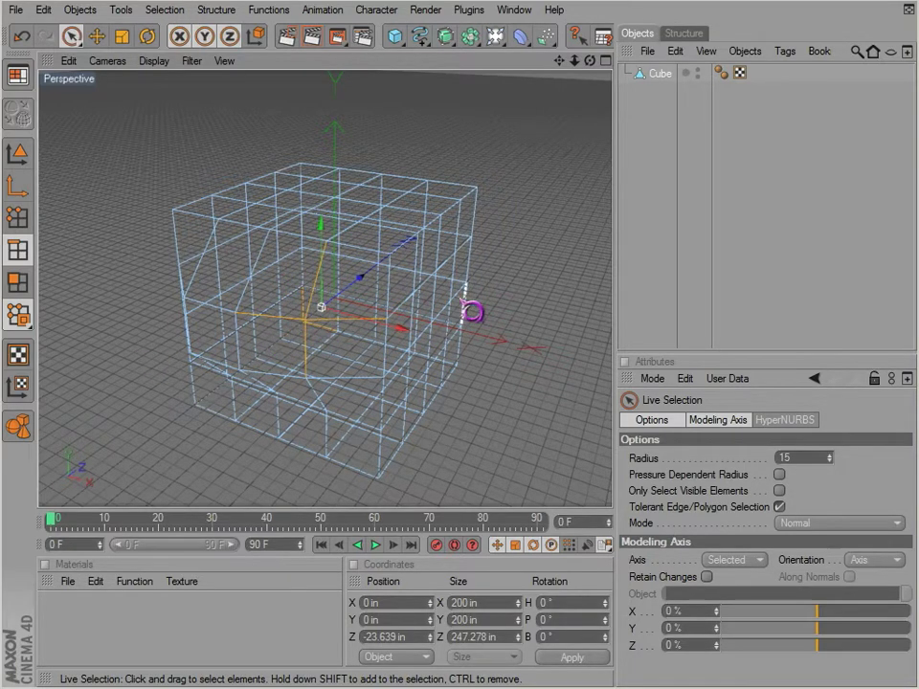
pyautogui.press('n')
pyautogui.press('b')
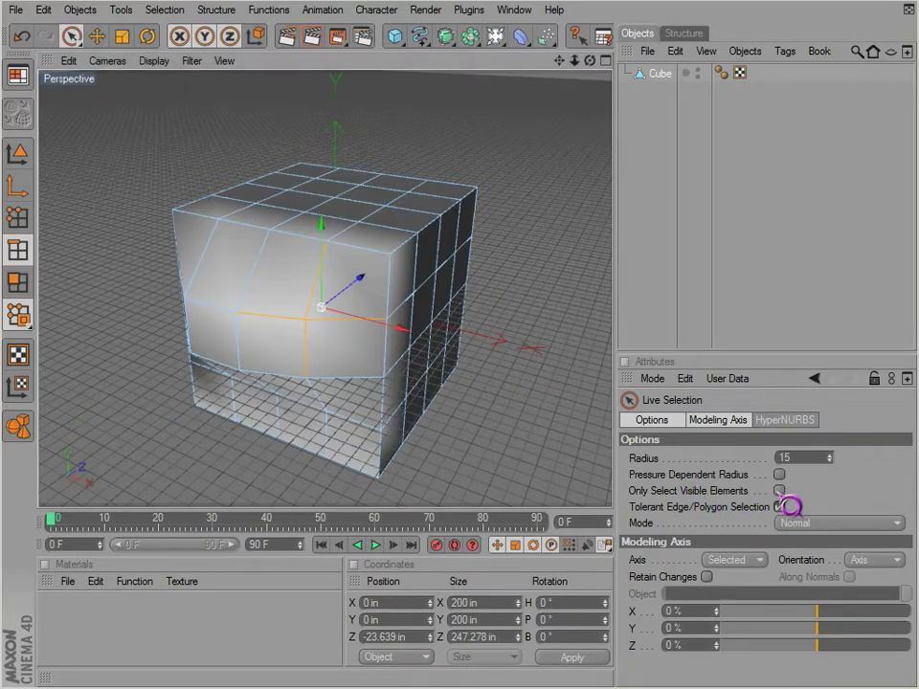
# Enable Only Select Visible Elements and select the edges meeting at the cube's upper front corner
pyautogui.click(780, 491)
pyautogui.click(780, 507)
pyautogui.click(391, 260)
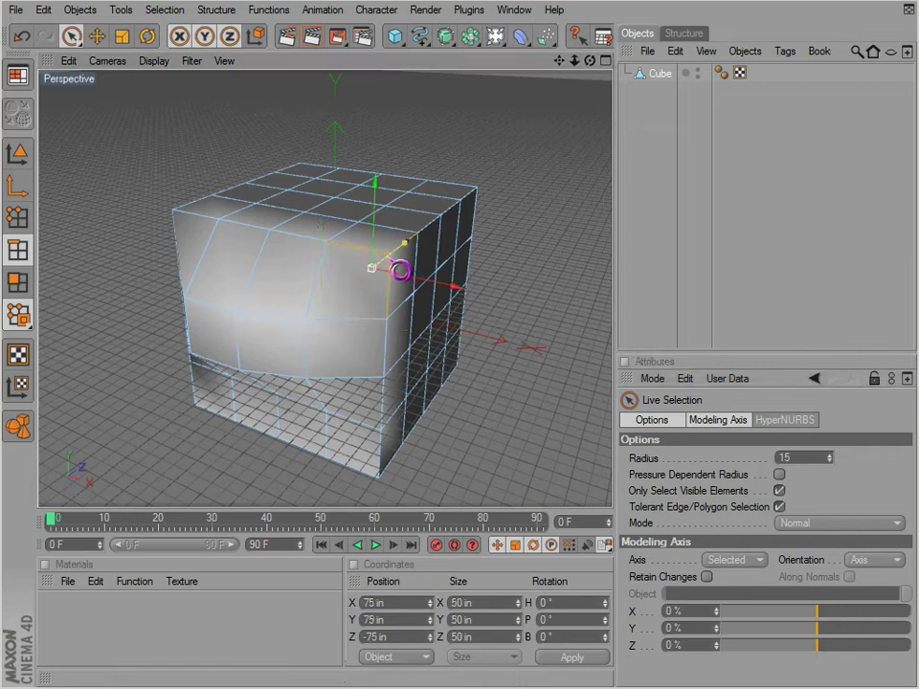
pyautogui.keyDown('alt'); pyautogui.moveTo(339, 362); pyautogui.dragTo(326, 356, button='middle'); pyautogui.keyUp('alt')
pyautogui.keyDown('alt'); pyautogui.moveTo(326, 356); pyautogui.dragTo(316, 361); pyautogui.keyUp('alt')
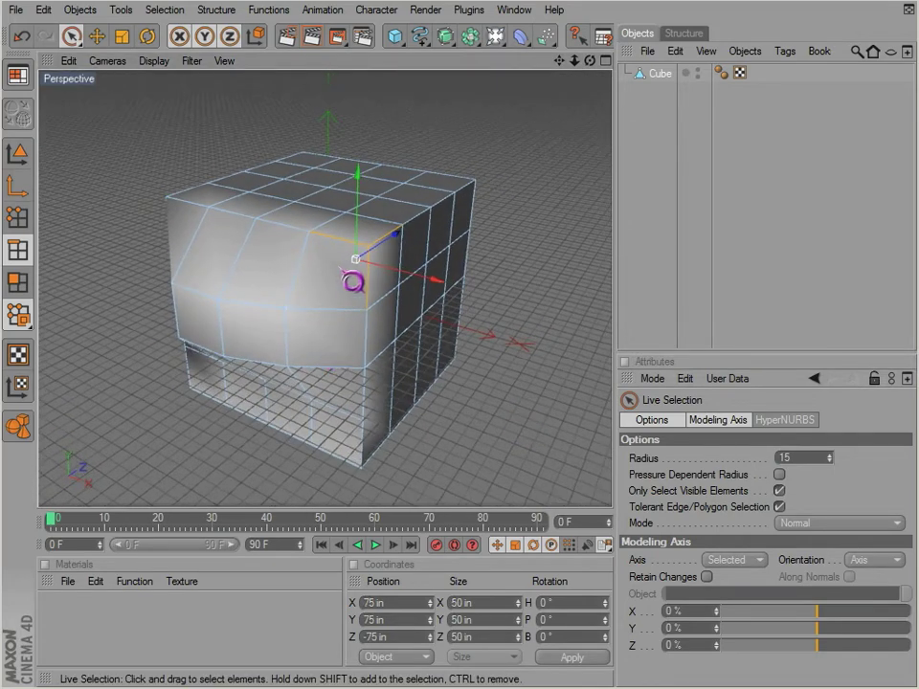
# Try selecting edges around the front-face points, add the upper front corner's edges to the selection, and clear it
pyautogui.moveTo(285, 305)
pyautogui.mouseDown()
pyautogui.moveTo(296, 326)
pyautogui.moveTo(363, 353)
pyautogui.mouseUp()
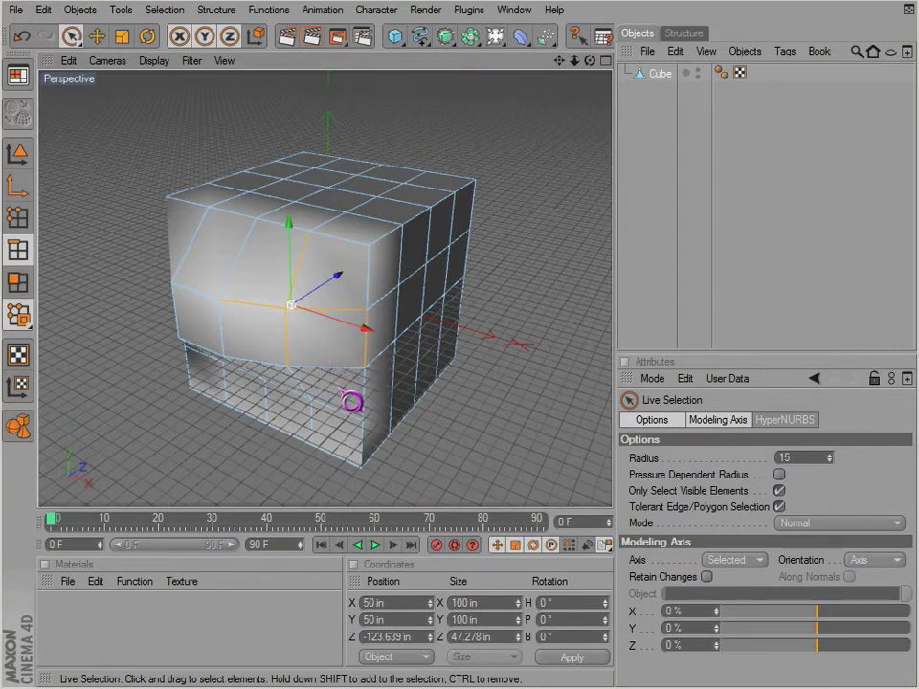
pyautogui.click(290, 266)
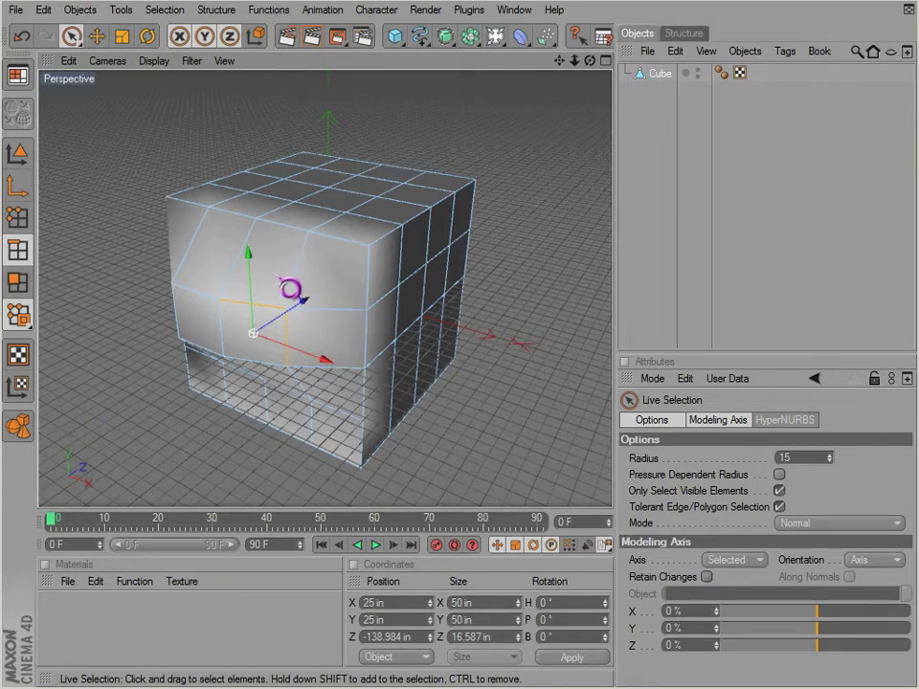
pyautogui.moveTo(276, 280)
pyautogui.keyDown('shift'); pyautogui.mouseDown()
pyautogui.moveTo(295, 268)
pyautogui.moveTo(328, 319)
pyautogui.moveTo(345, 274)
pyautogui.moveTo(364, 257)
pyautogui.moveTo(514, 423)
pyautogui.moveTo(353, 263)
pyautogui.mouseUp(); pyautogui.keyUp('shift')
pyautogui.hotkey('ctrl', 'z')
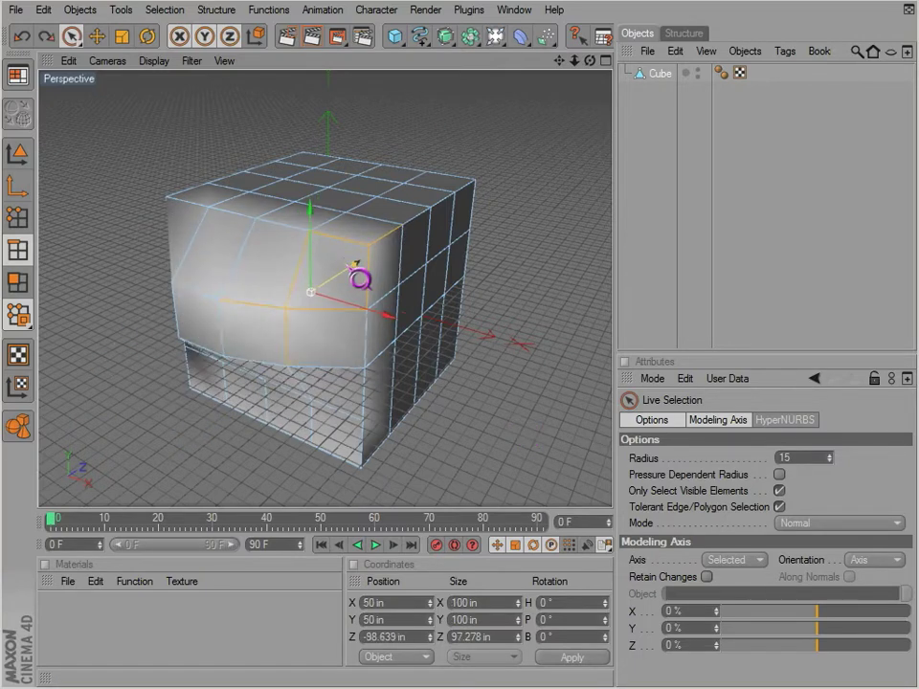
pyautogui.click(270, 270)
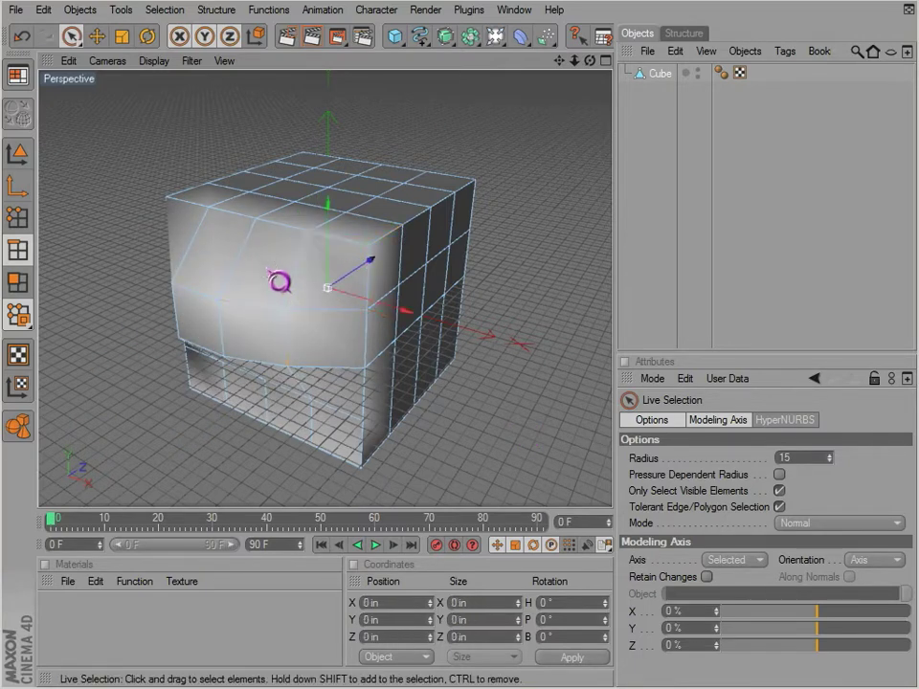
# Select the edges meeting at the front-face point at X 50, Y 50 in
pyautogui.scroll(-1, 306, 353)
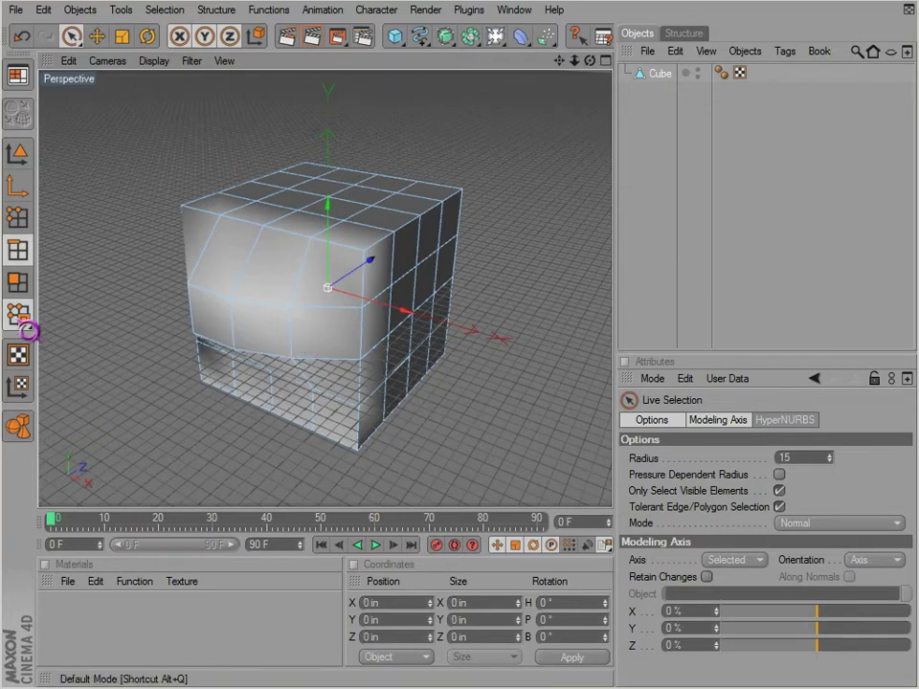
pyautogui.moveTo(27, 328); pyautogui.dragTo(86, 337)
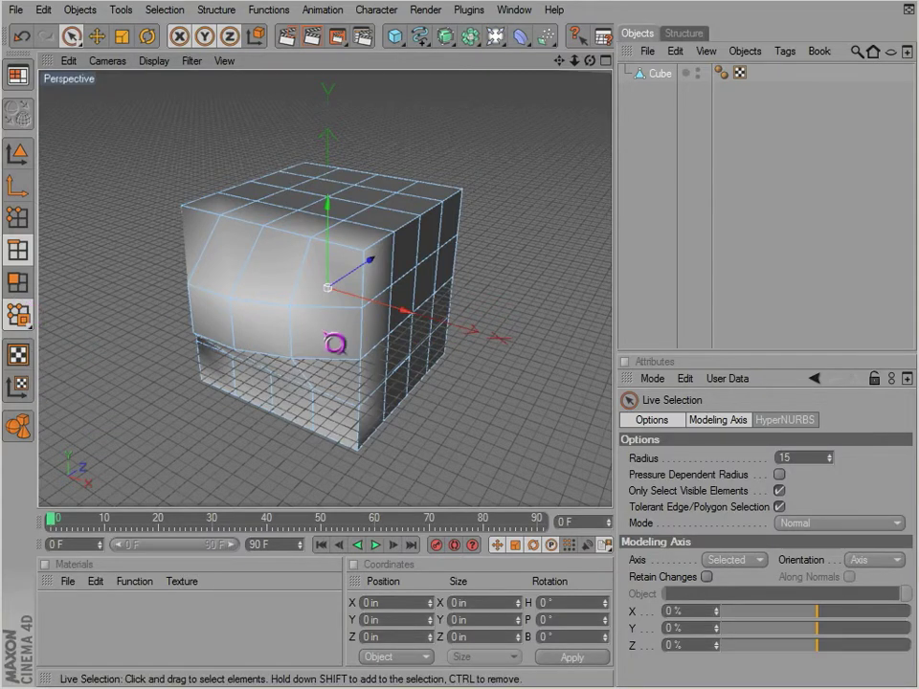
pyautogui.click(308, 298)
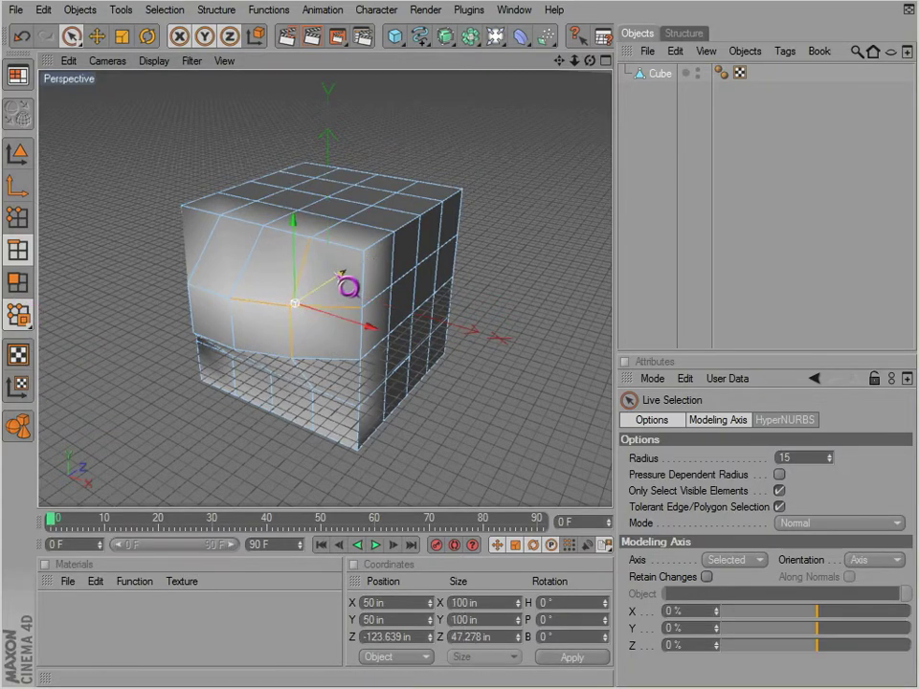
# Select three front-face points near the upper front corner in point mode, then the polygons along the adjoining upper side edge in polygon mode
pyautogui.click(17, 218)
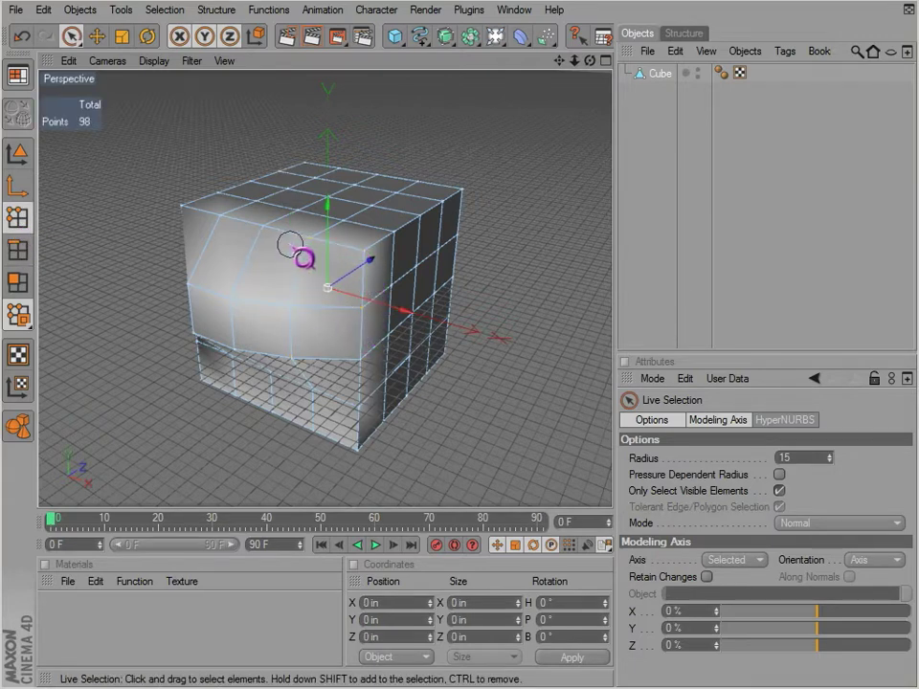
pyautogui.click(336, 274)
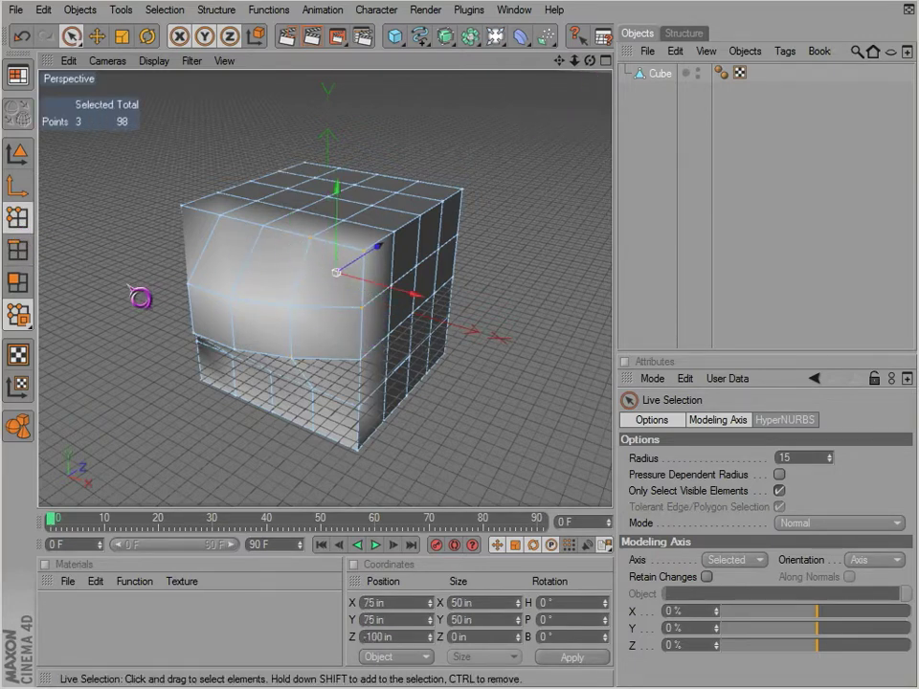
pyautogui.click(17, 282)
pyautogui.click(386, 232)
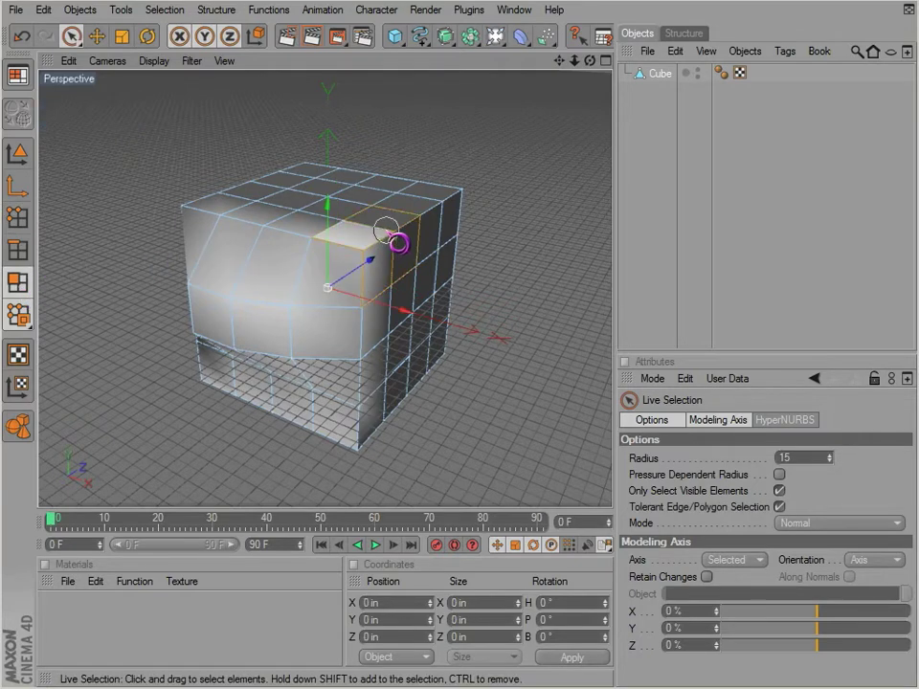
pyautogui.moveTo(387, 231); pyautogui.dragTo(424, 214)
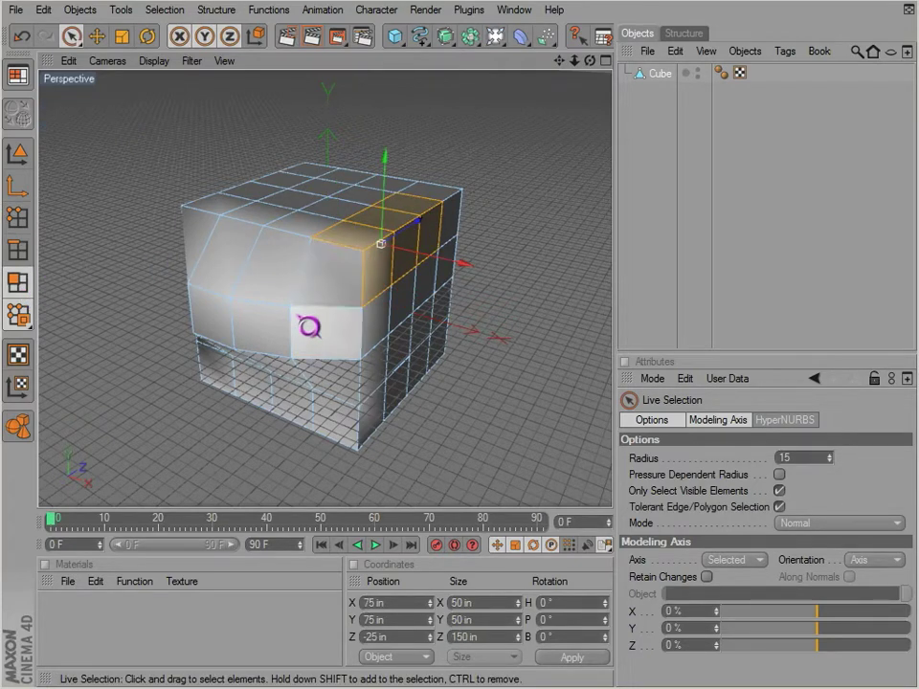
# Deselect the editable cube, add a new Cube primitive, and move it about 236 in along negative X and 157 in up along Y
pyautogui.click(641, 172)
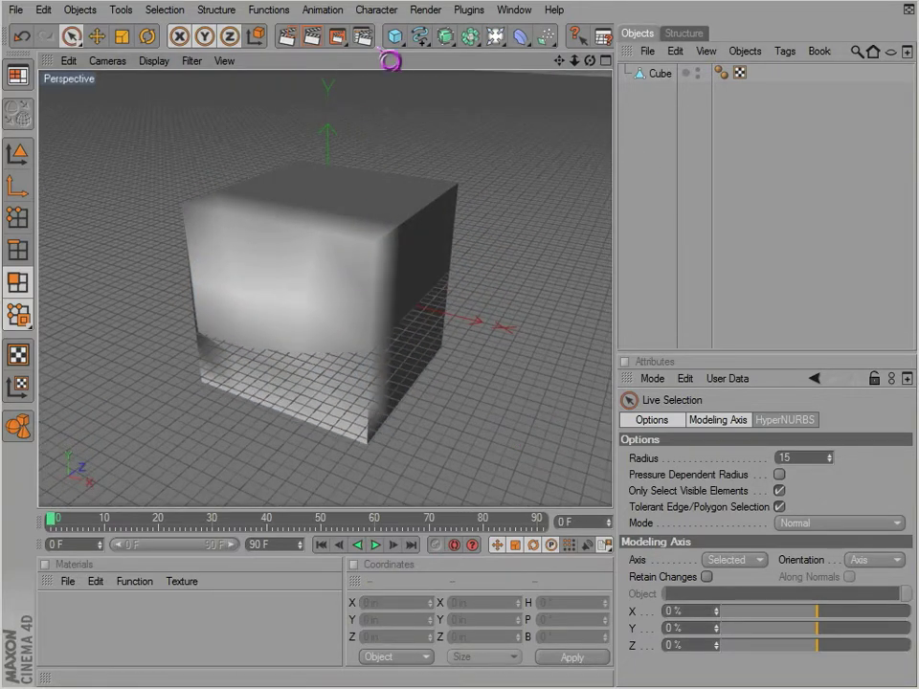
pyautogui.click(395, 38)
pyautogui.moveTo(427, 318); pyautogui.dragTo(268, 277)
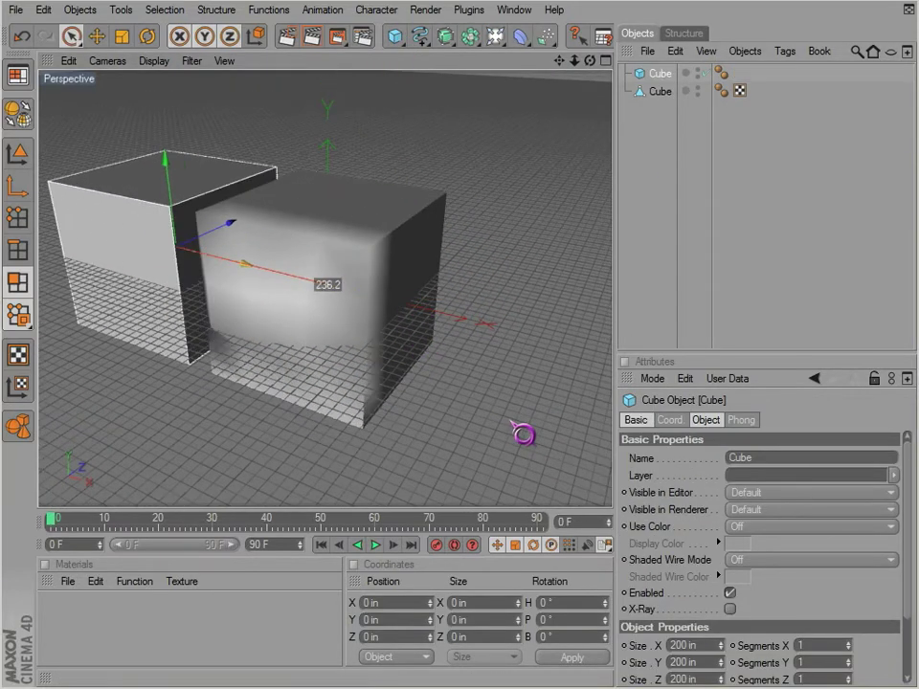
pyautogui.moveTo(174, 198); pyautogui.dragTo(527, 433)
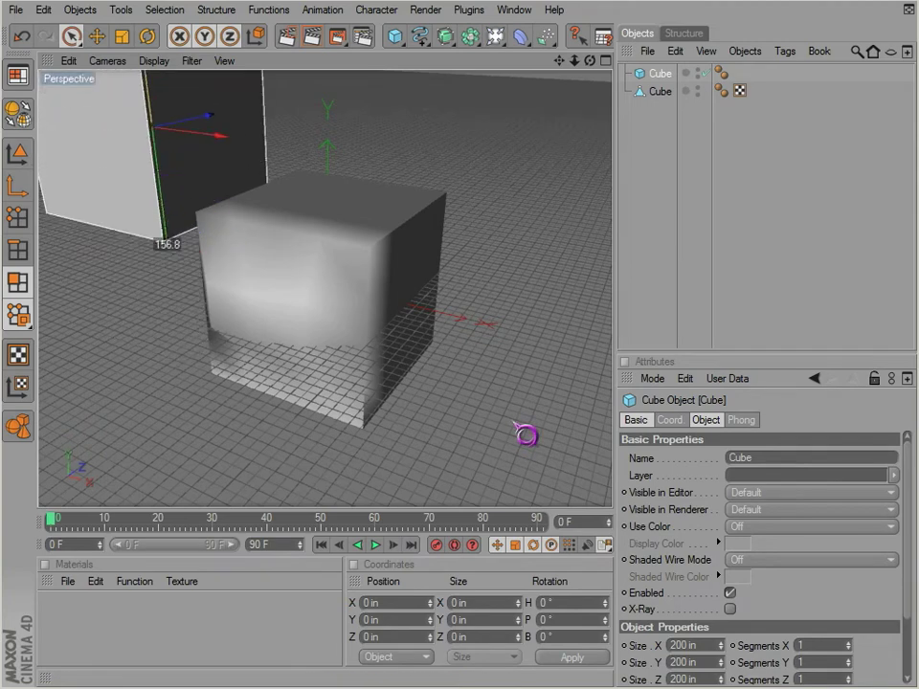
# Reselect the editable cube and switch through edge mode to point mode to recall the selection kept in each mode
pyautogui.click(652, 94)
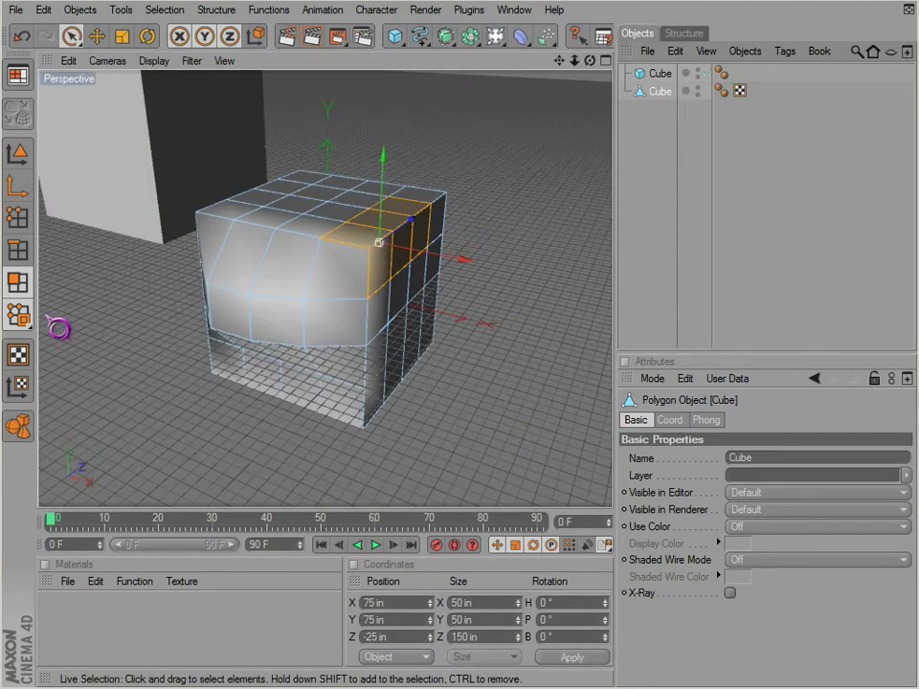
pyautogui.click(17, 249)
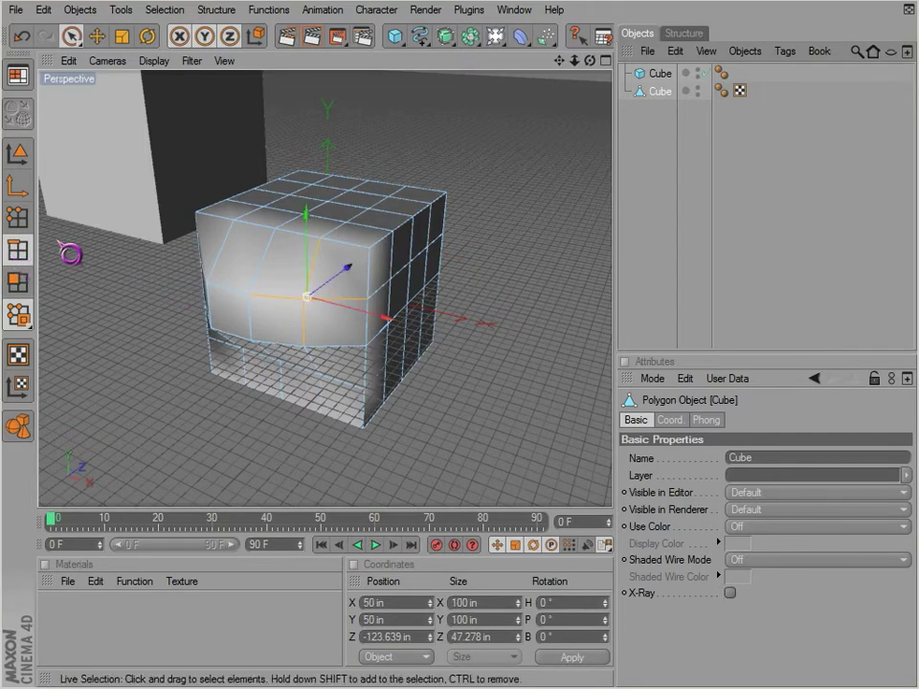
pyautogui.click(18, 217)
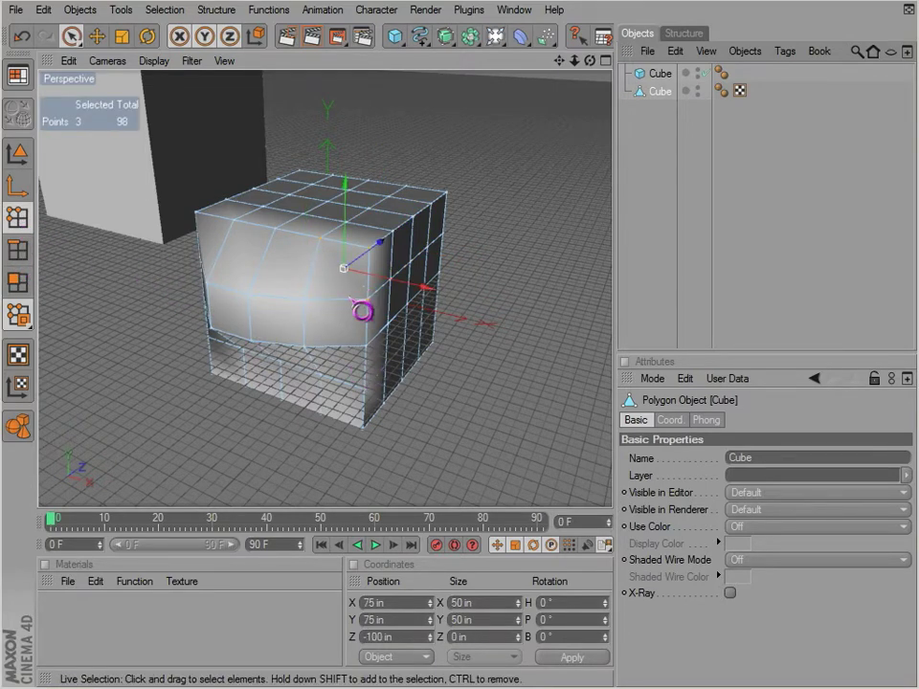
pyautogui.moveTo(297, 284)
pyautogui.keyDown('alt'); pyautogui.mouseDown(button='middle')
pyautogui.moveTo(526, 433)
pyautogui.moveTo(297, 284)
pyautogui.mouseUp(button='middle'); pyautogui.keyUp('alt')
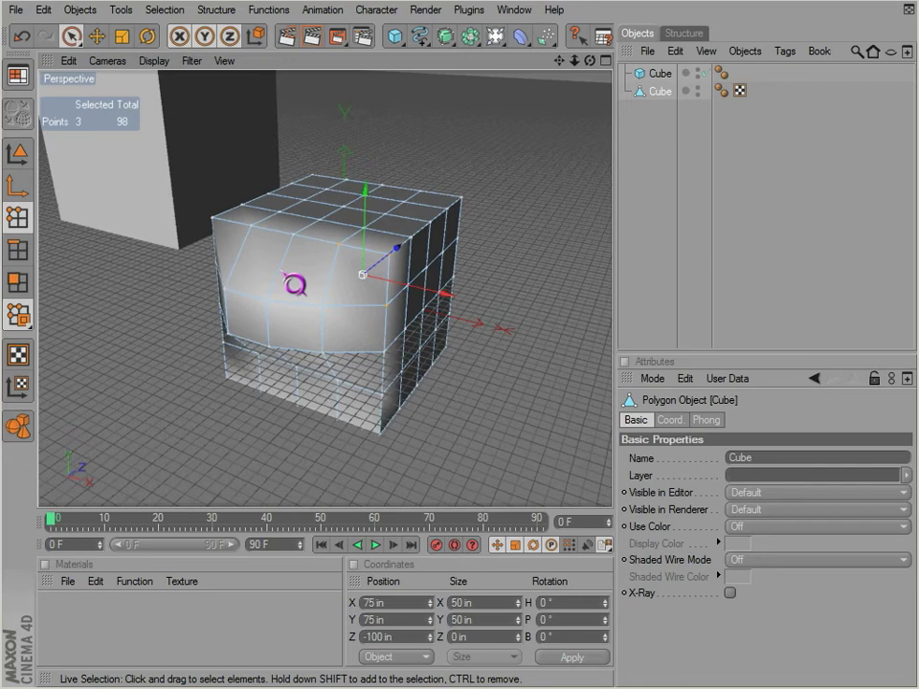
pyautogui.keyDown('alt'); pyautogui.moveTo(295, 283); pyautogui.dragTo(391, 387); pyautogui.keyUp('alt')
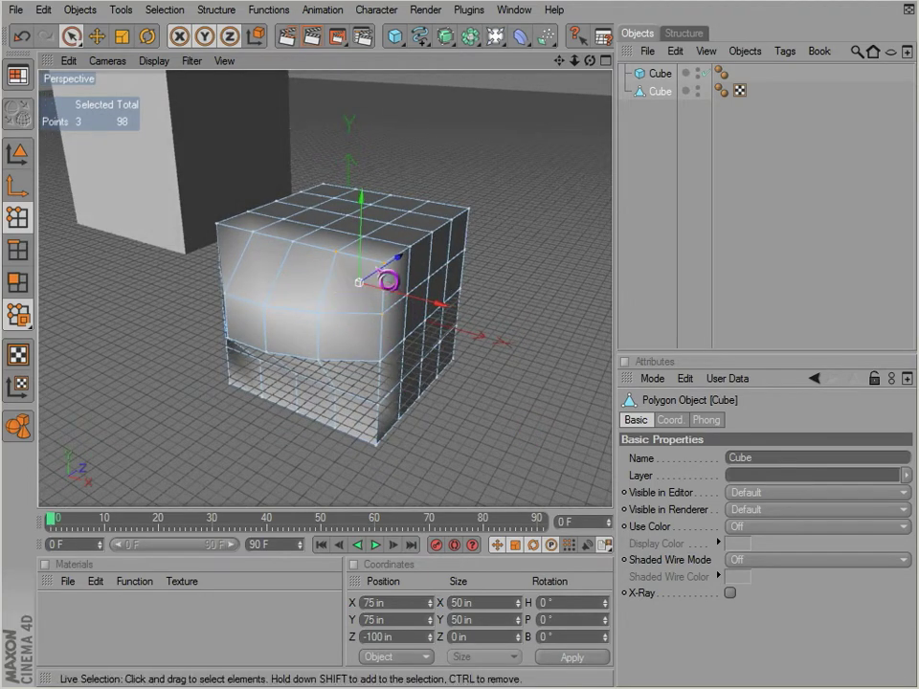
pyautogui.moveTo(389, 284)
pyautogui.mouseDown()
pyautogui.moveTo(527, 434)
pyautogui.moveTo(387, 285)
pyautogui.mouseUp()
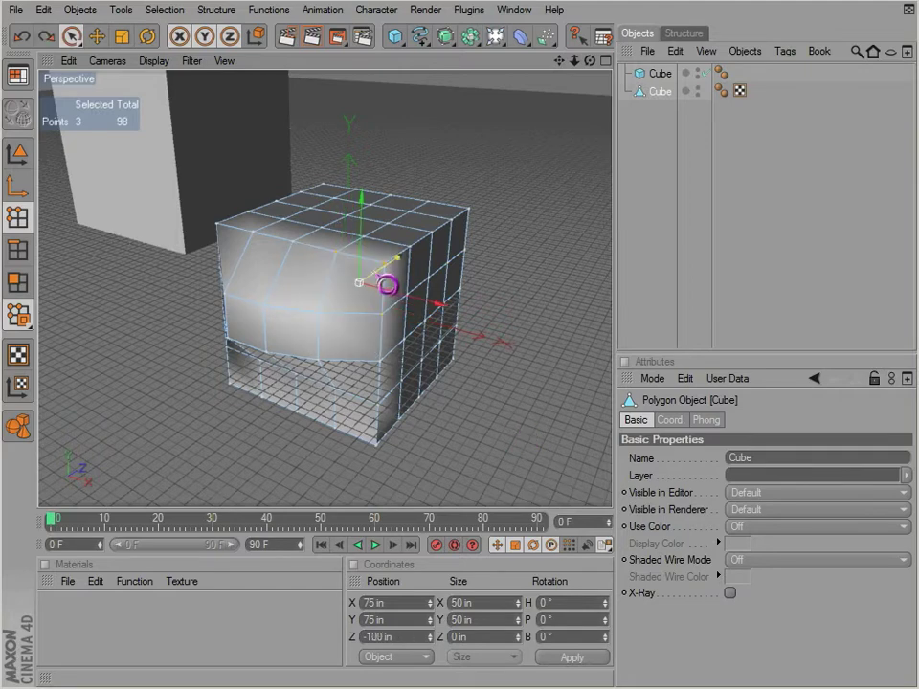
# Store the three selected points with Set Selection, name the Point Selection tag Corner, and reselect the editable cube
pyautogui.click(169, 11)
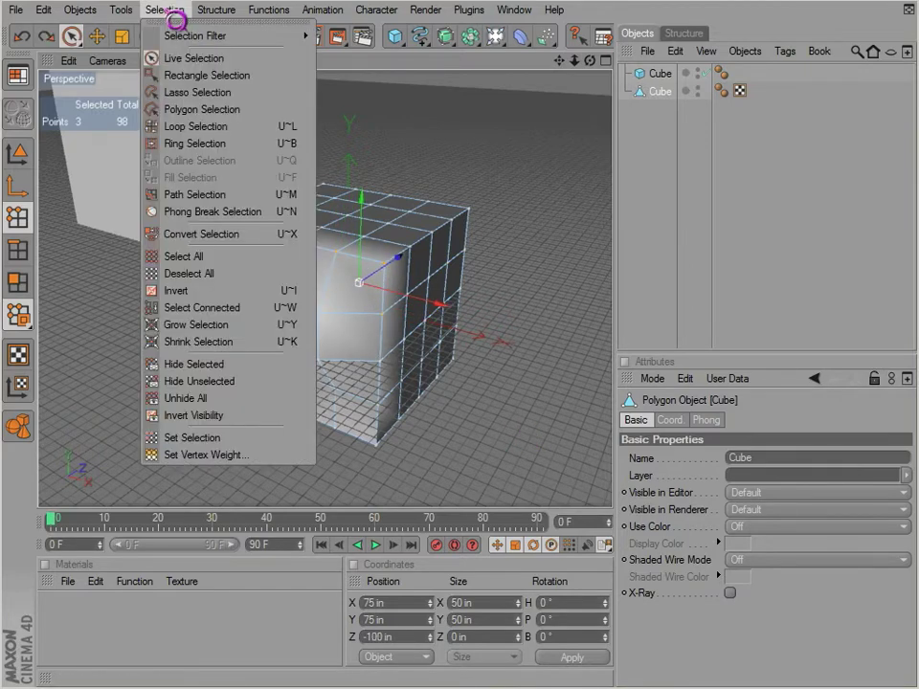
pyautogui.click(234, 442)
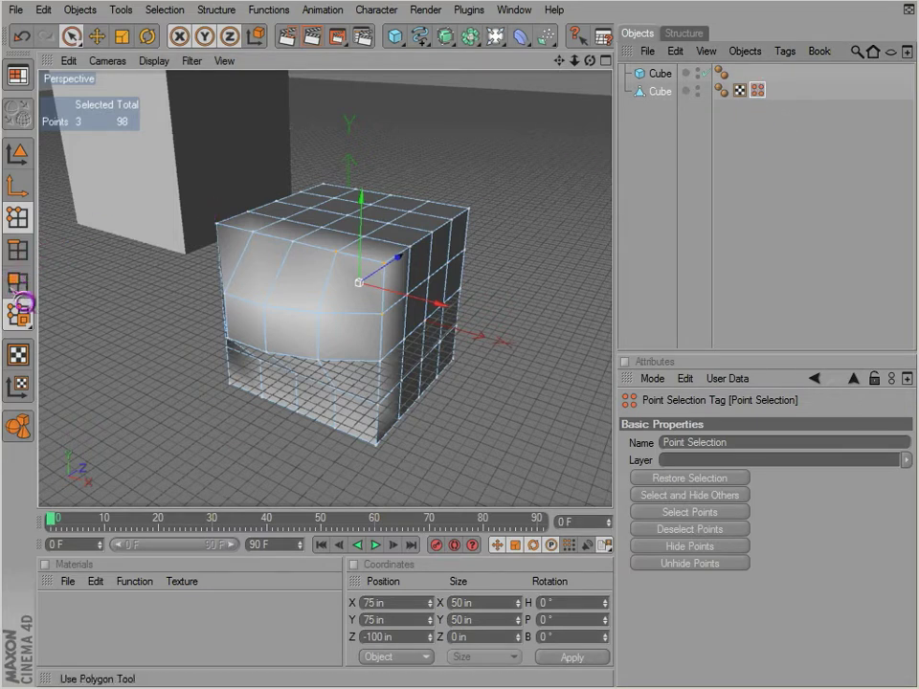
pyautogui.click(777, 442)
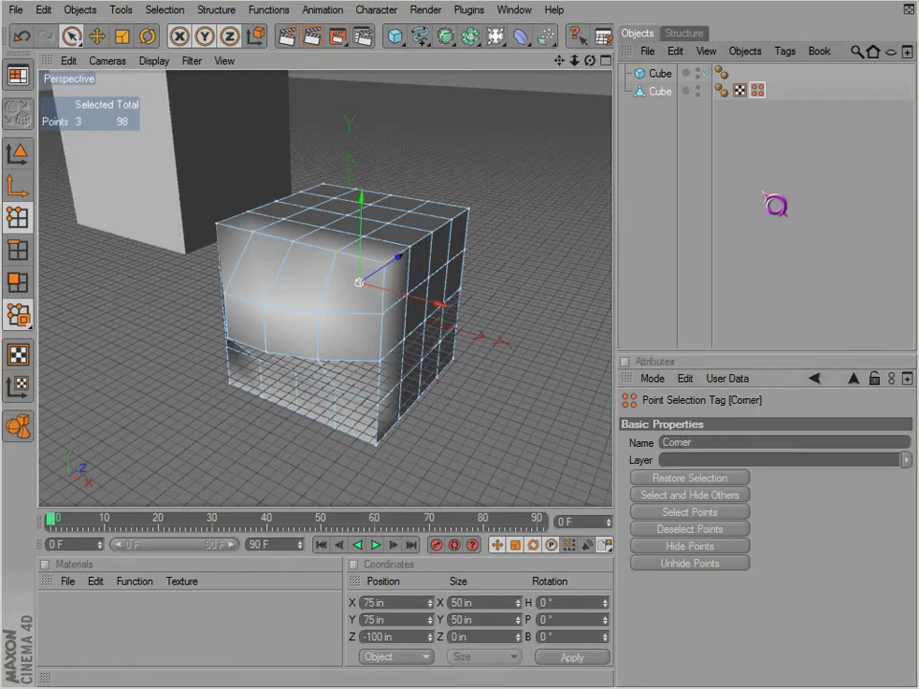
pyautogui.click(714, 205)
pyautogui.click(657, 91)
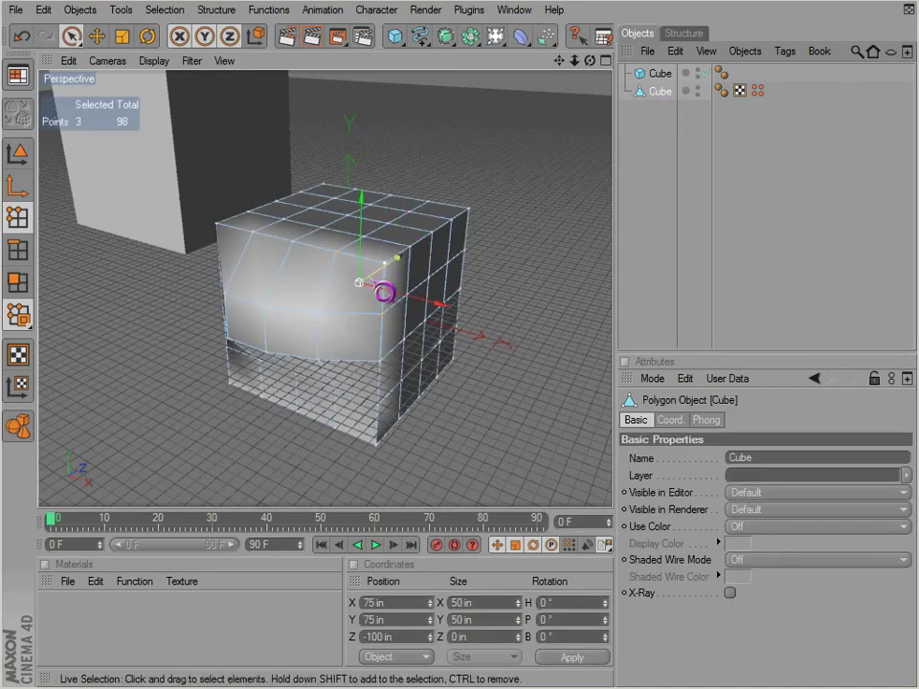
# Select ten points on the editable cube's side face in point mode and move them about 21 in outward along X
pyautogui.click(345, 322)
pyautogui.moveTo(376, 370)
pyautogui.mouseDown()
pyautogui.moveTo(421, 279)
pyautogui.moveTo(420, 387)
pyautogui.moveTo(431, 333)
pyautogui.mouseUp()
pyautogui.moveTo(466, 371); pyautogui.dragTo(547, 303)
# Restore the Corner tag's point selection, try moving it about 14.5 in along negative Z, and undo back to the side-face selection
pyautogui.doubleClick(757, 91)
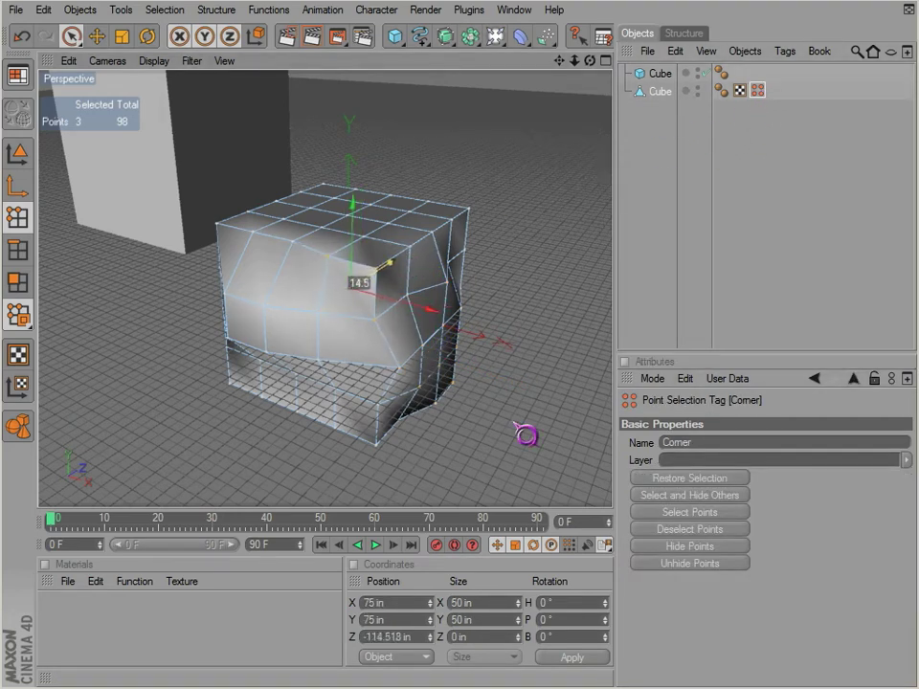
pyautogui.hotkey('ctrl', 'z')
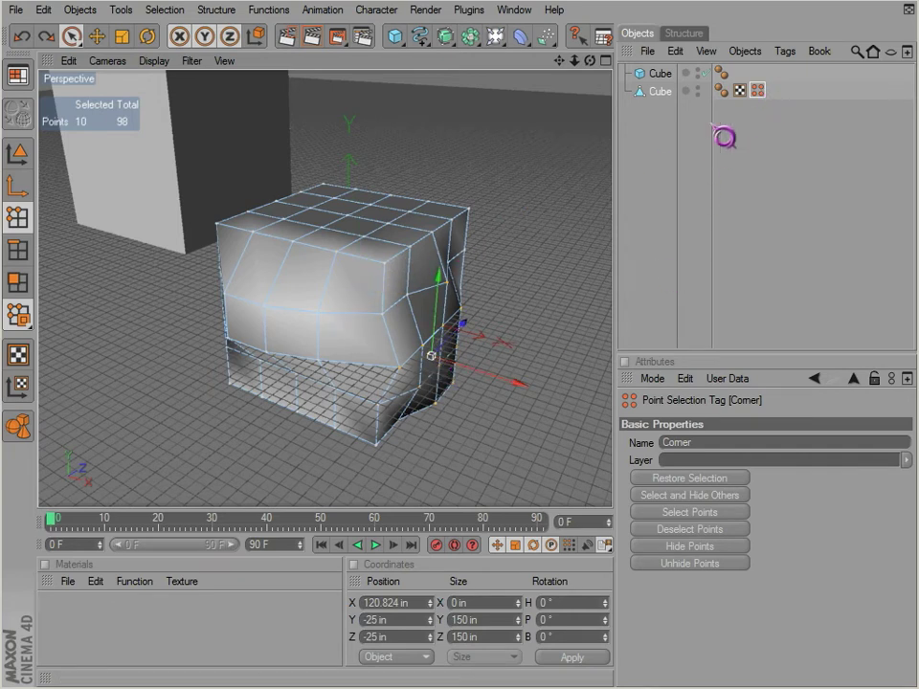
# Add the Corner tag's points to the current side-face selection and move them all about 15 in along negative Z
pyautogui.click(689, 513)
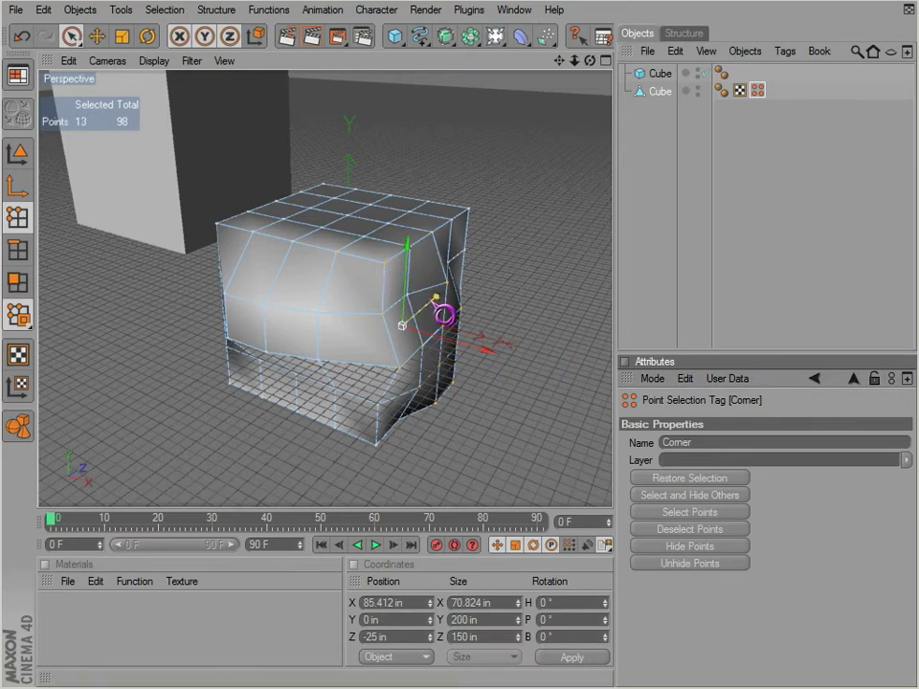
pyautogui.moveTo(433, 308)
pyautogui.mouseDown()
pyautogui.moveTo(527, 435)
pyautogui.moveTo(445, 317)
pyautogui.mouseUp()
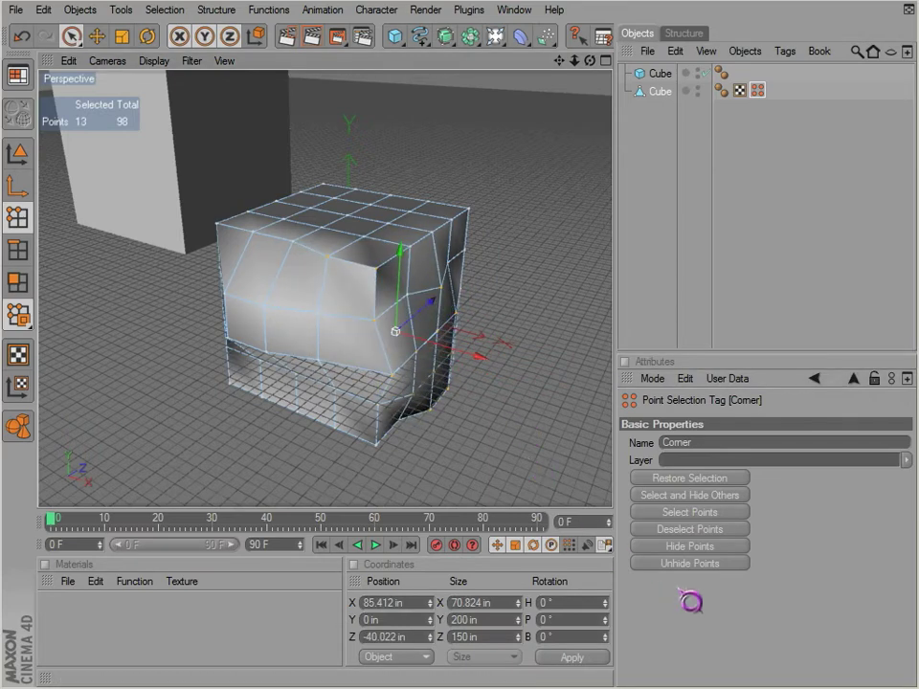
# Deselect and hide the points stored in the Corner tag, and try selecting points around the cube's upper front corner
pyautogui.click(706, 545)
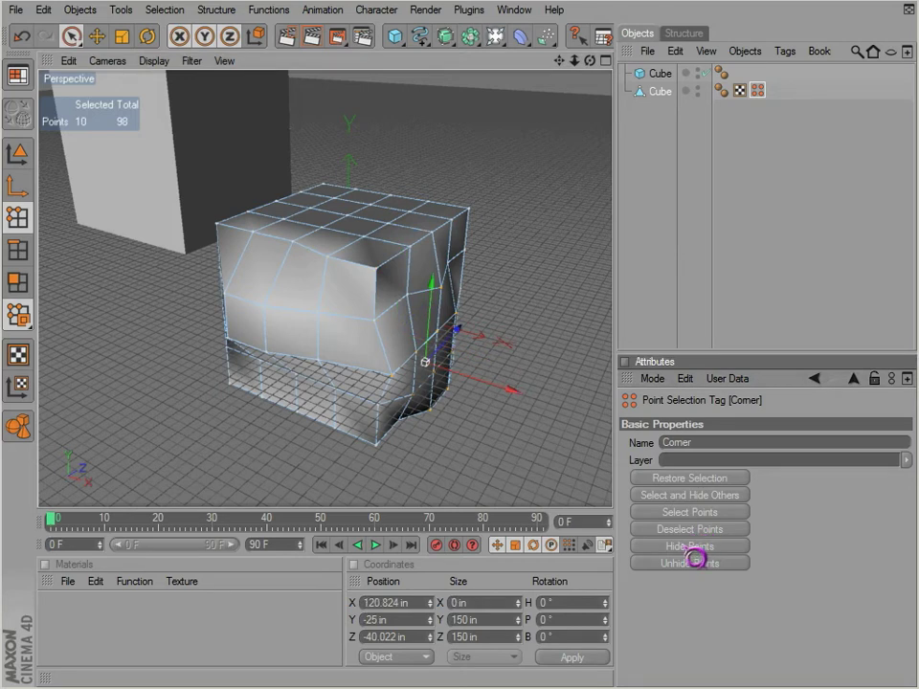
pyautogui.click(376, 292)
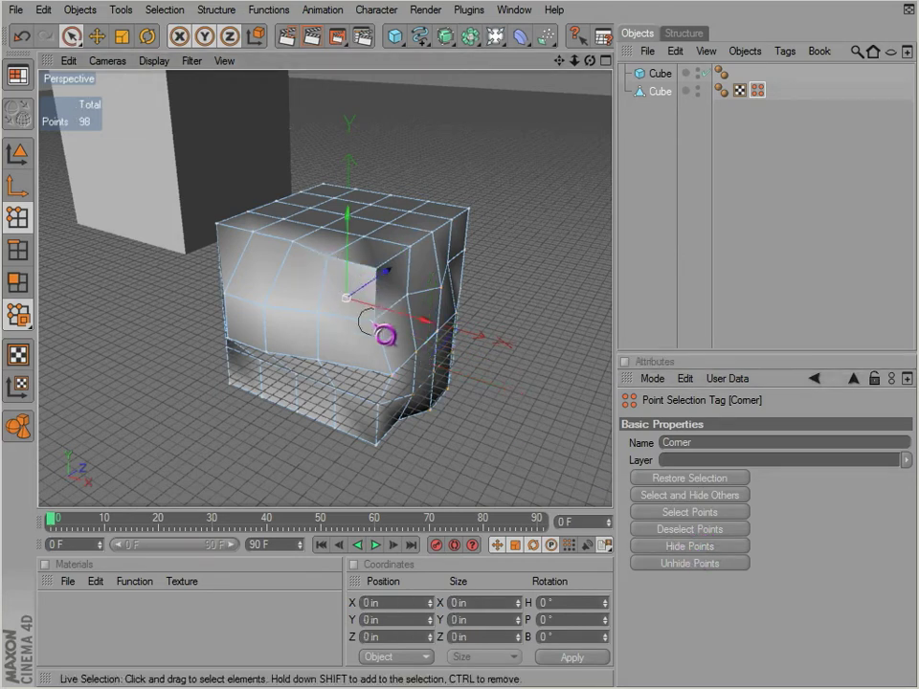
pyautogui.click(318, 314)
pyautogui.click(362, 339)
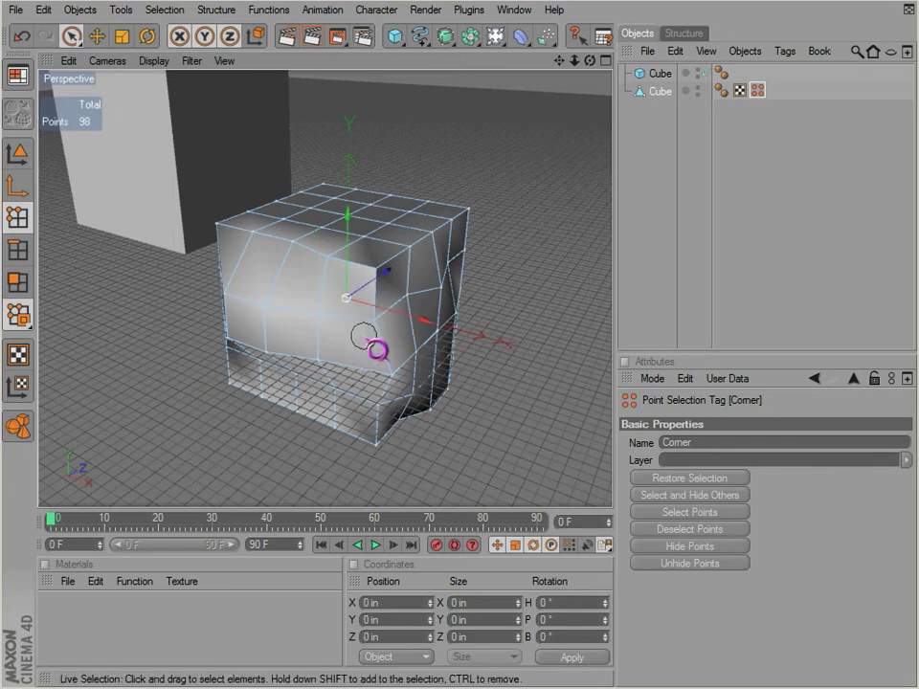
pyautogui.click(298, 248)
pyautogui.click(367, 341)
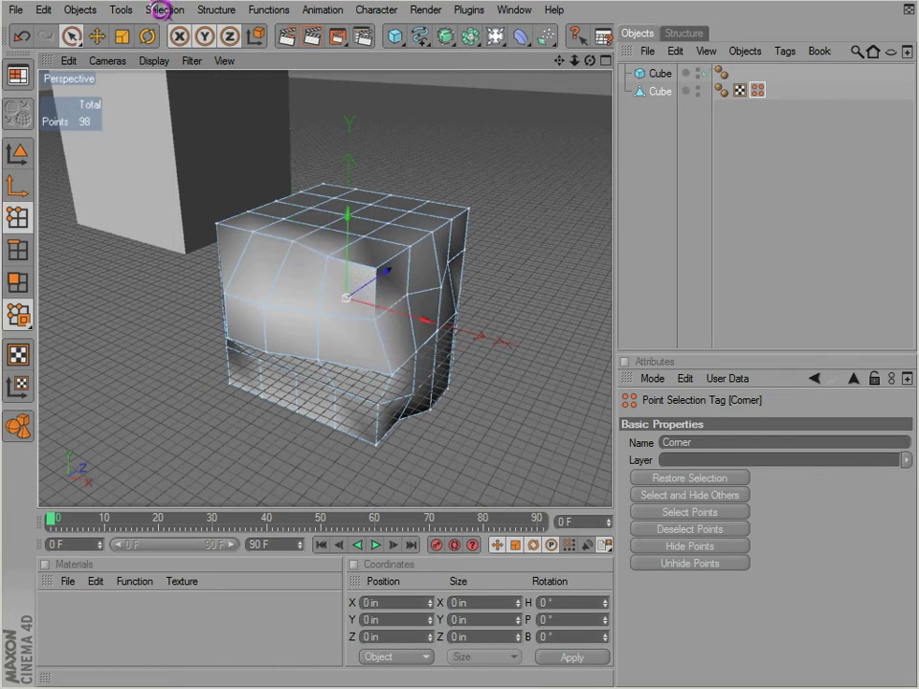
# Unhide all of the cube's points and try again to select the points near the upper front corner
pyautogui.click(164, 10)
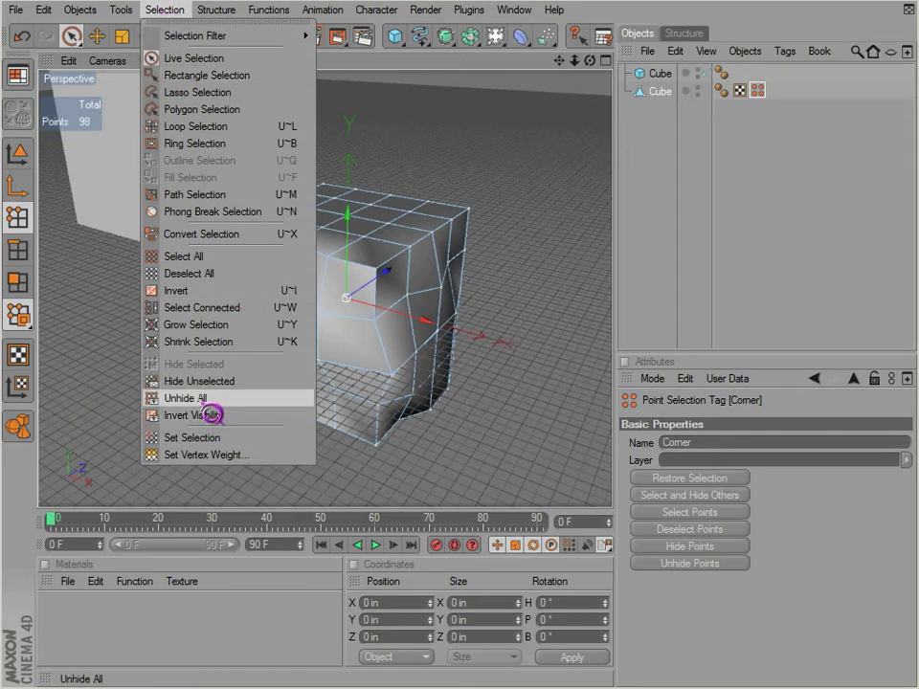
pyautogui.click(207, 398)
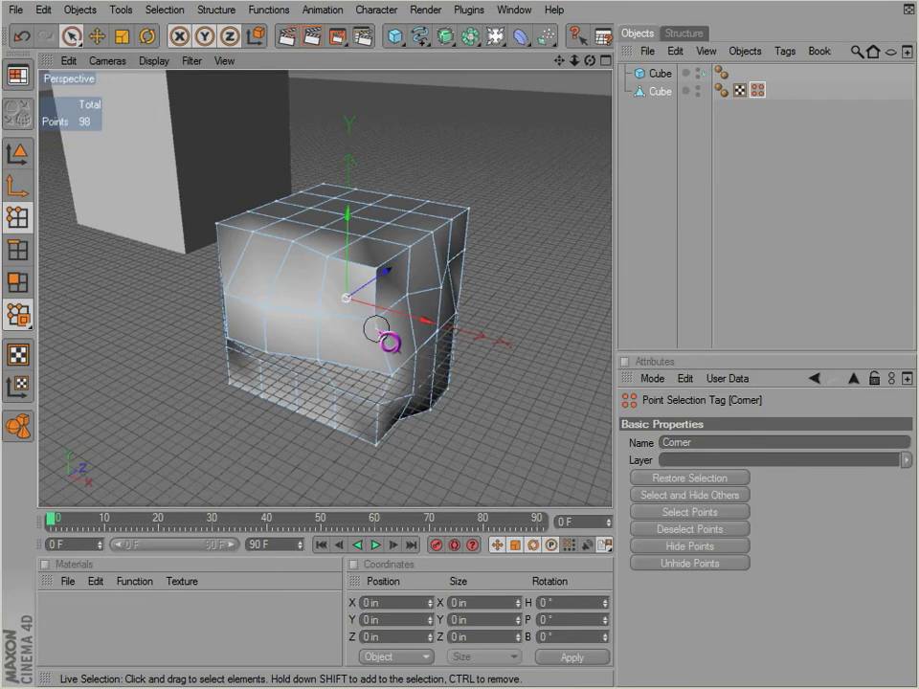
pyautogui.click(325, 257)
pyautogui.click(321, 285)
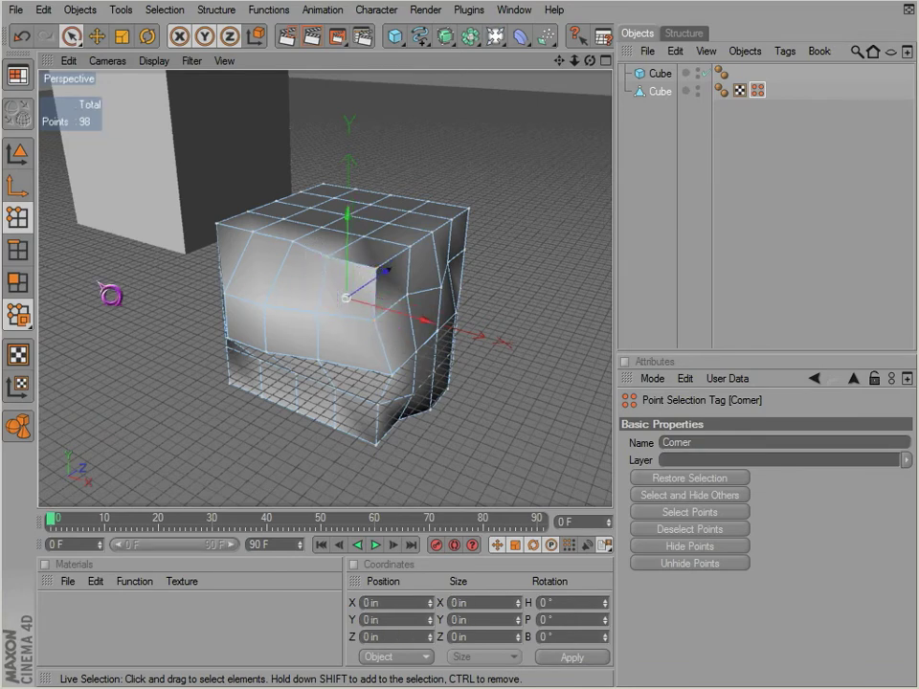
# Switch to polygon mode, hide the selected polygons along the upper side edge, and render the view to check the hidden faces
pyautogui.click(26, 284)
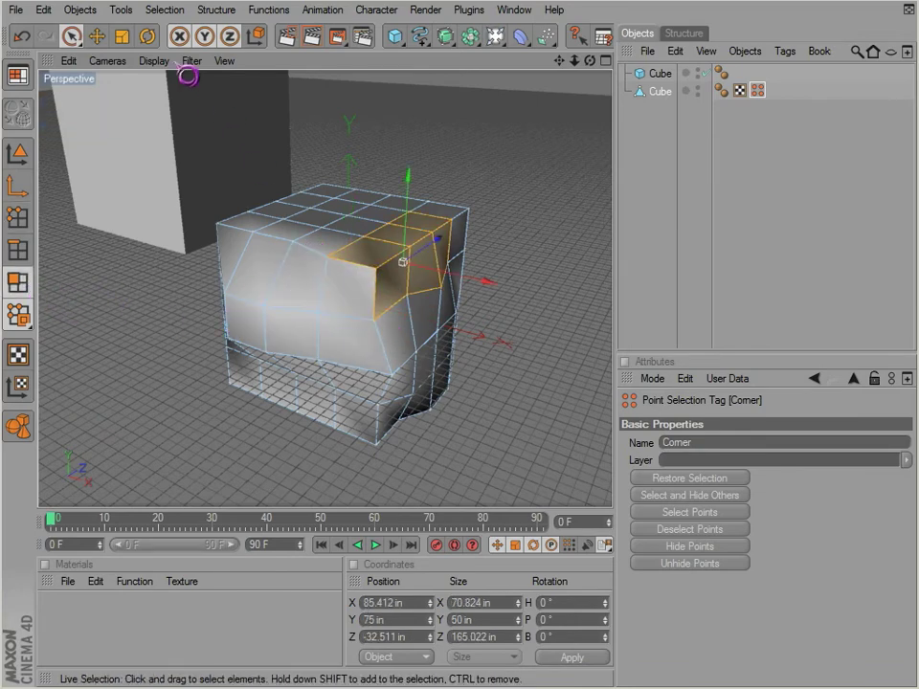
pyautogui.click(165, 19)
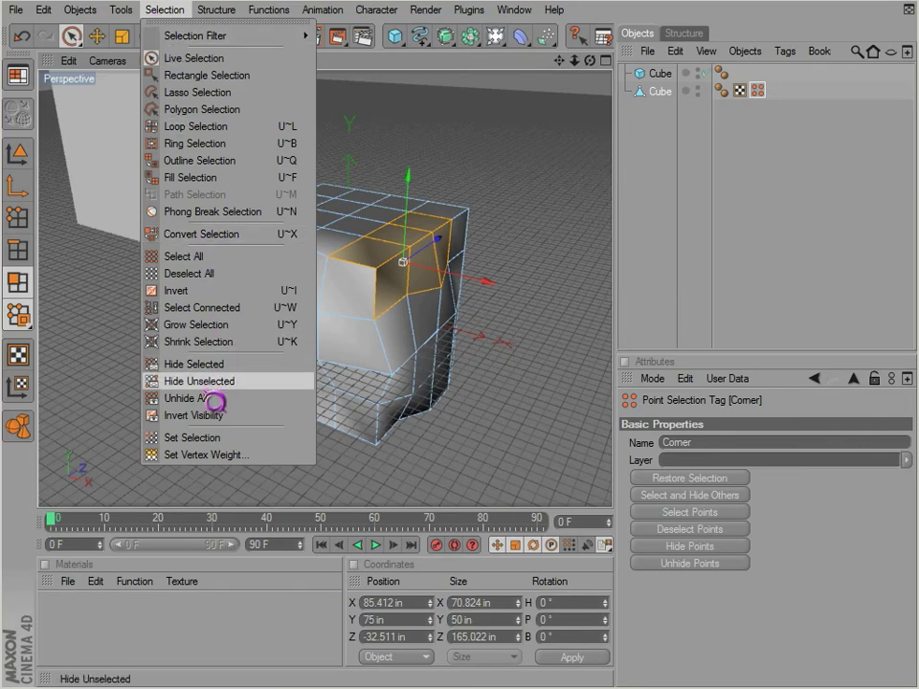
pyautogui.click(202, 366)
pyautogui.keyDown('alt'); pyautogui.moveTo(377, 400); pyautogui.dragTo(529, 433); pyautogui.keyUp('alt')
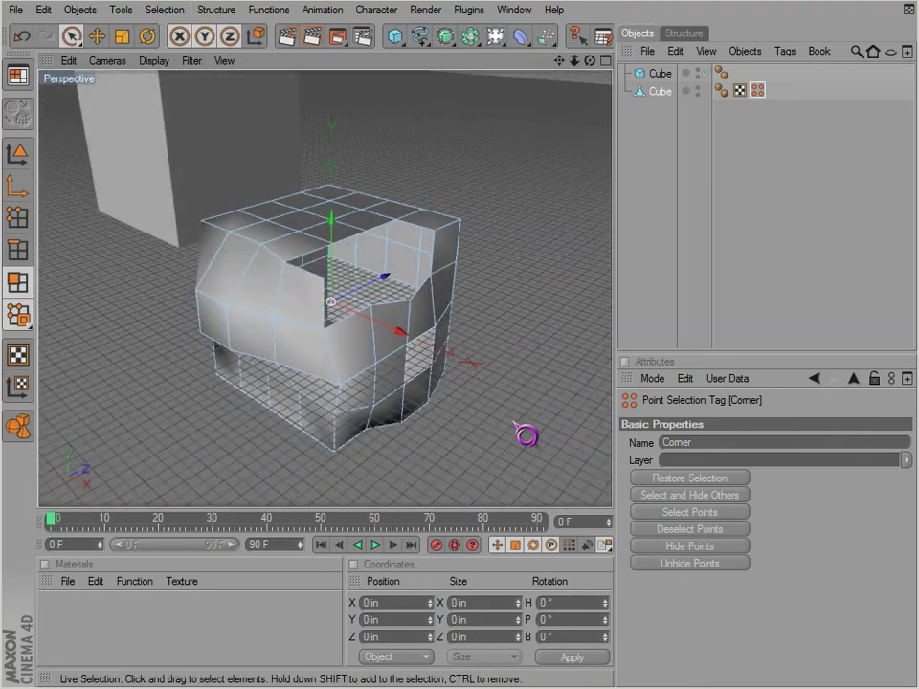
pyautogui.hotkey('ctrl', 'r')
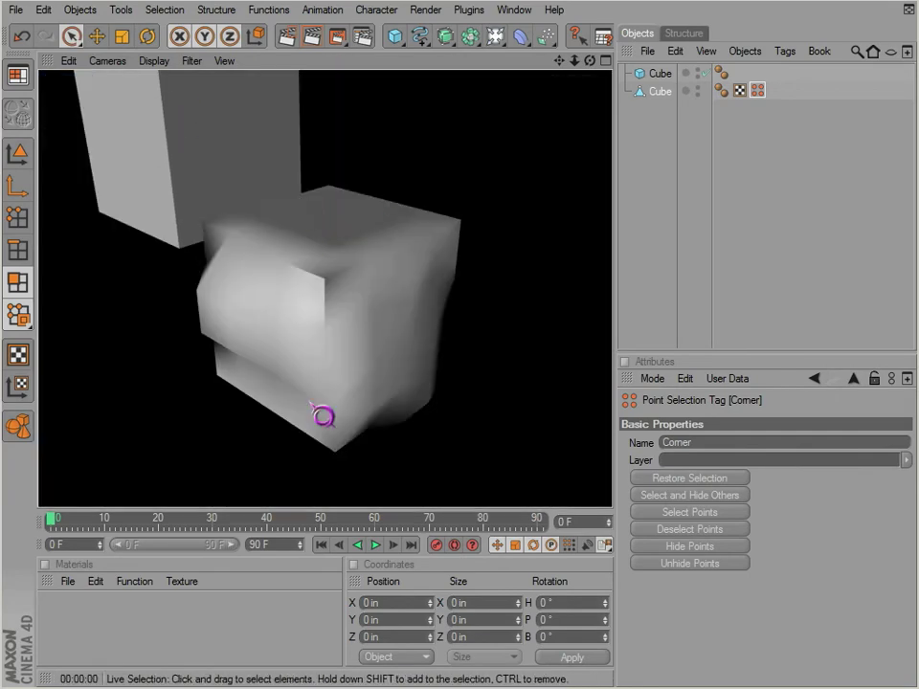
# Select the upper front and adjoining top polygons beside the gap and move them about 21 in up along Y
pyautogui.keyDown('alt'); pyautogui.moveTo(324, 416); pyautogui.dragTo(307, 322); pyautogui.keyUp('alt')
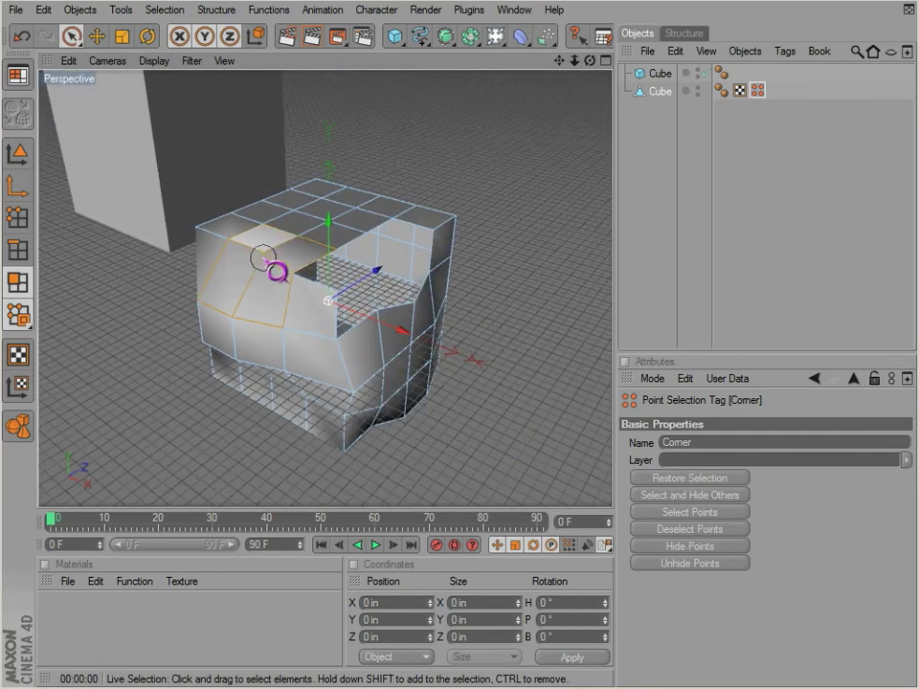
pyautogui.keyDown('alt'); pyautogui.moveTo(308, 229); pyautogui.dragTo(314, 256); pyautogui.keyUp('alt')
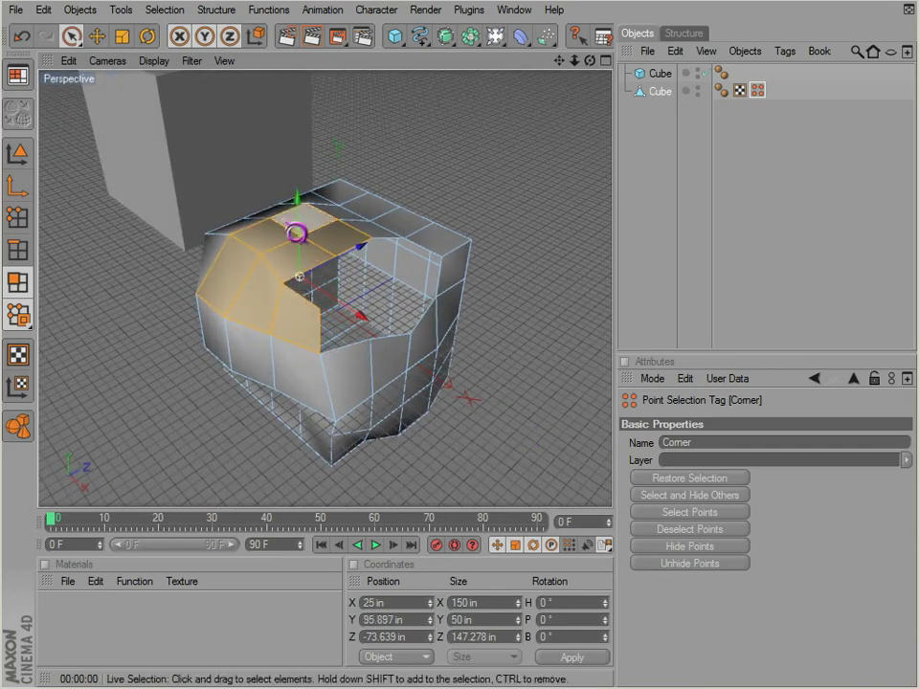
# Inspect the open cube around the gap, unhide all its polygons, and clear the polygon selection
pyautogui.click(171, 12)
pyautogui.click(193, 58)
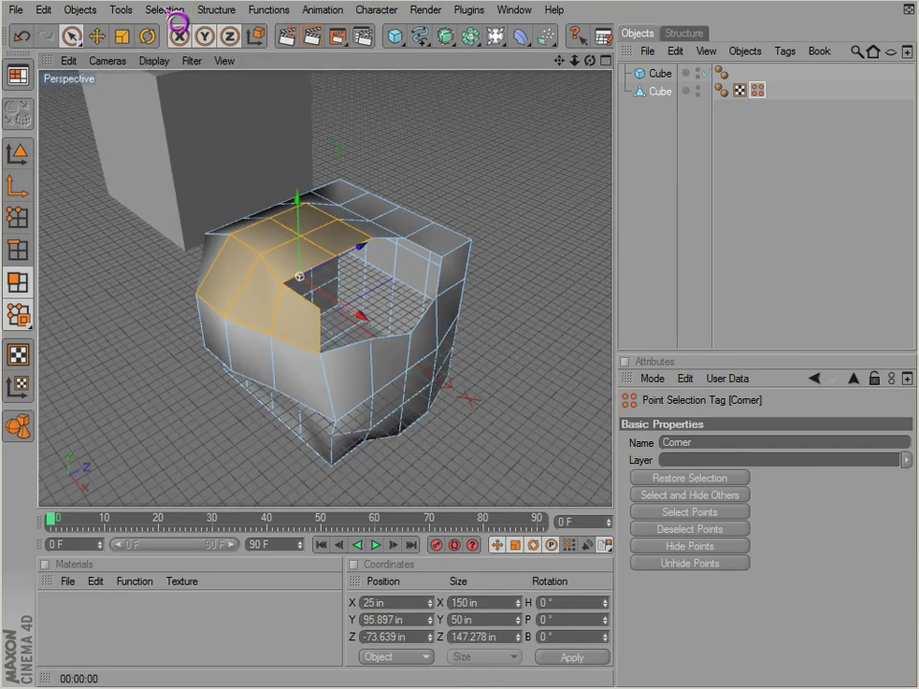
pyautogui.keyDown('alt'); pyautogui.moveTo(317, 469); pyautogui.dragTo(326, 418); pyautogui.keyUp('alt')
pyautogui.scroll(10, 383, 358)
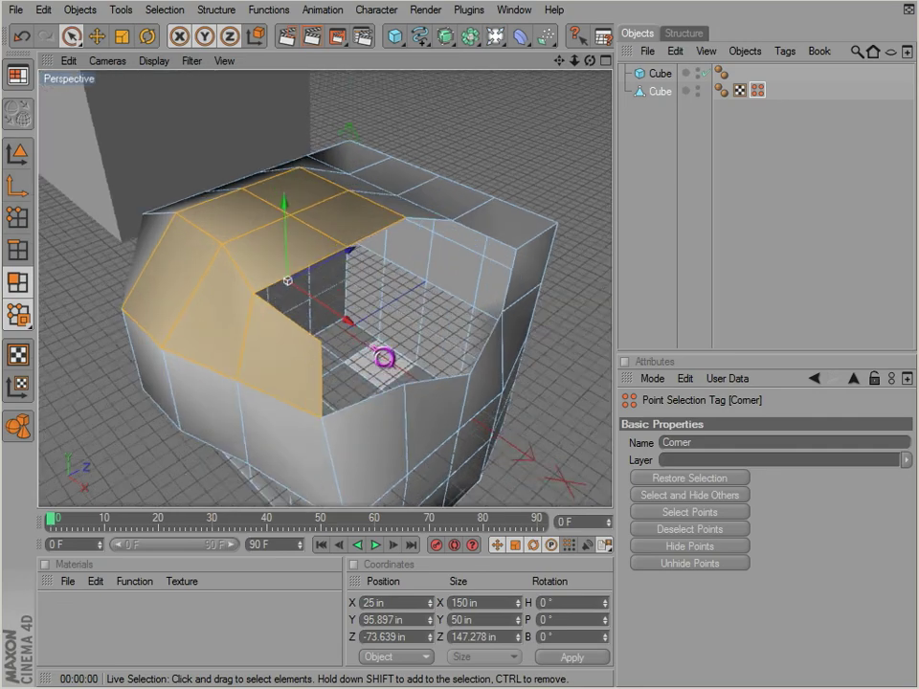
pyautogui.scroll(-10, 393, 421)
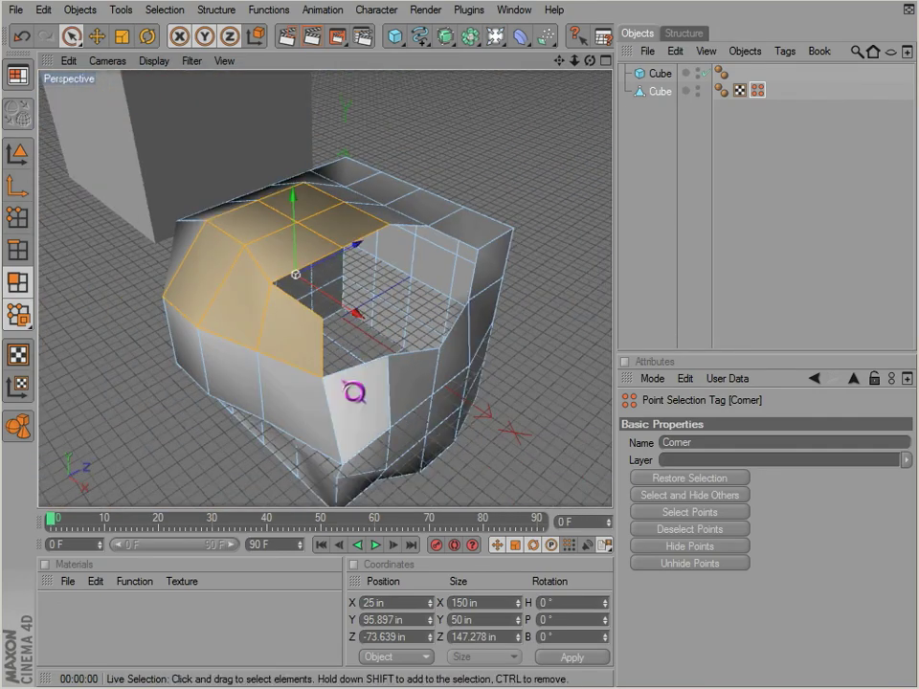
pyautogui.keyDown('alt'); pyautogui.moveTo(361, 390); pyautogui.dragTo(450, 435); pyautogui.keyUp('alt')
pyautogui.click(150, 10)
pyautogui.moveTo(142, 12)
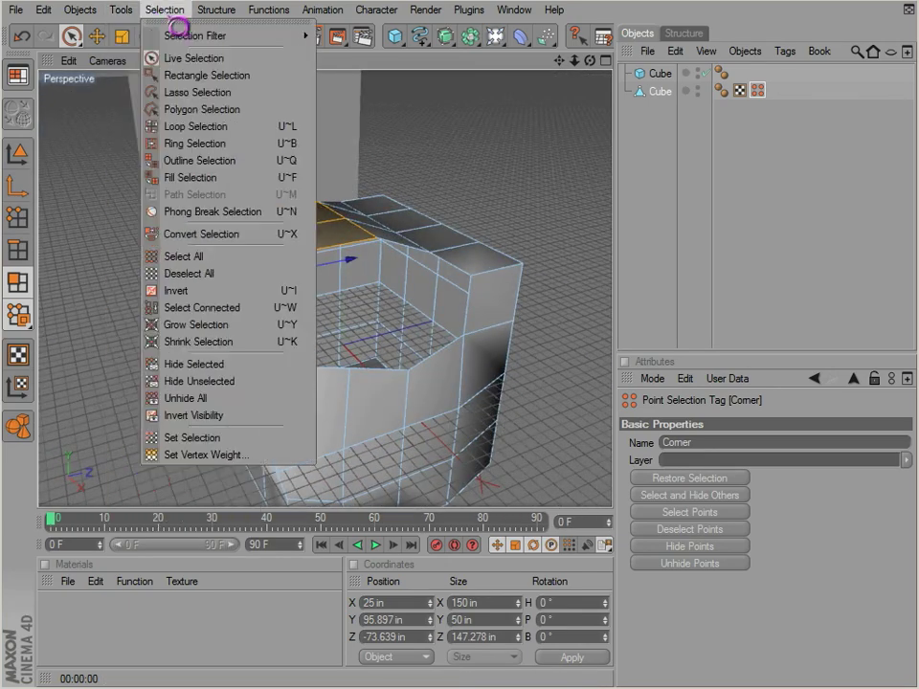
pyautogui.click(204, 400)
pyautogui.keyDown('alt'); pyautogui.moveTo(269, 386); pyautogui.dragTo(463, 227); pyautogui.keyUp('alt')
pyautogui.click(454, 220)
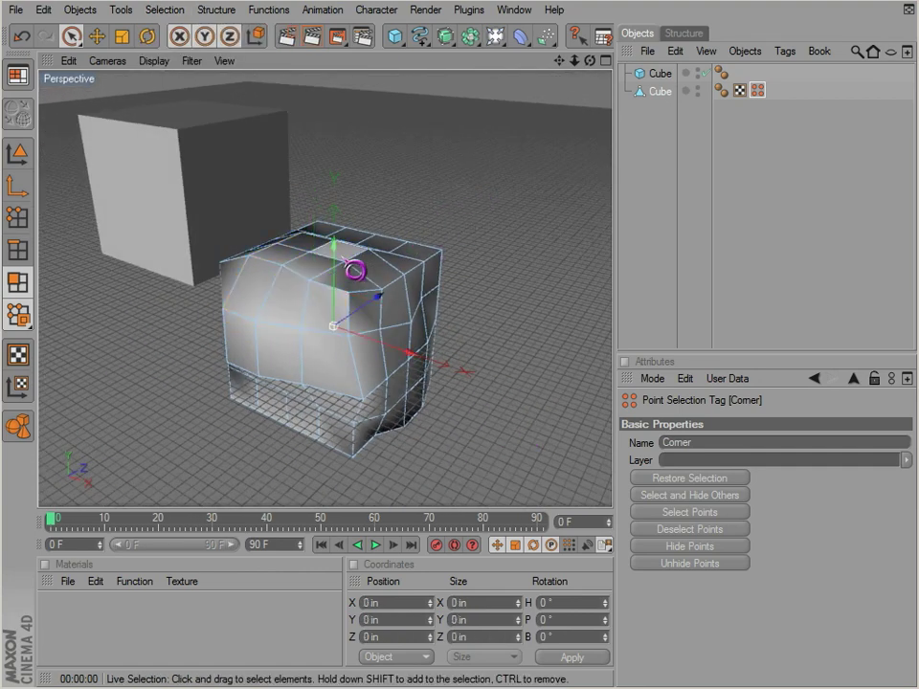